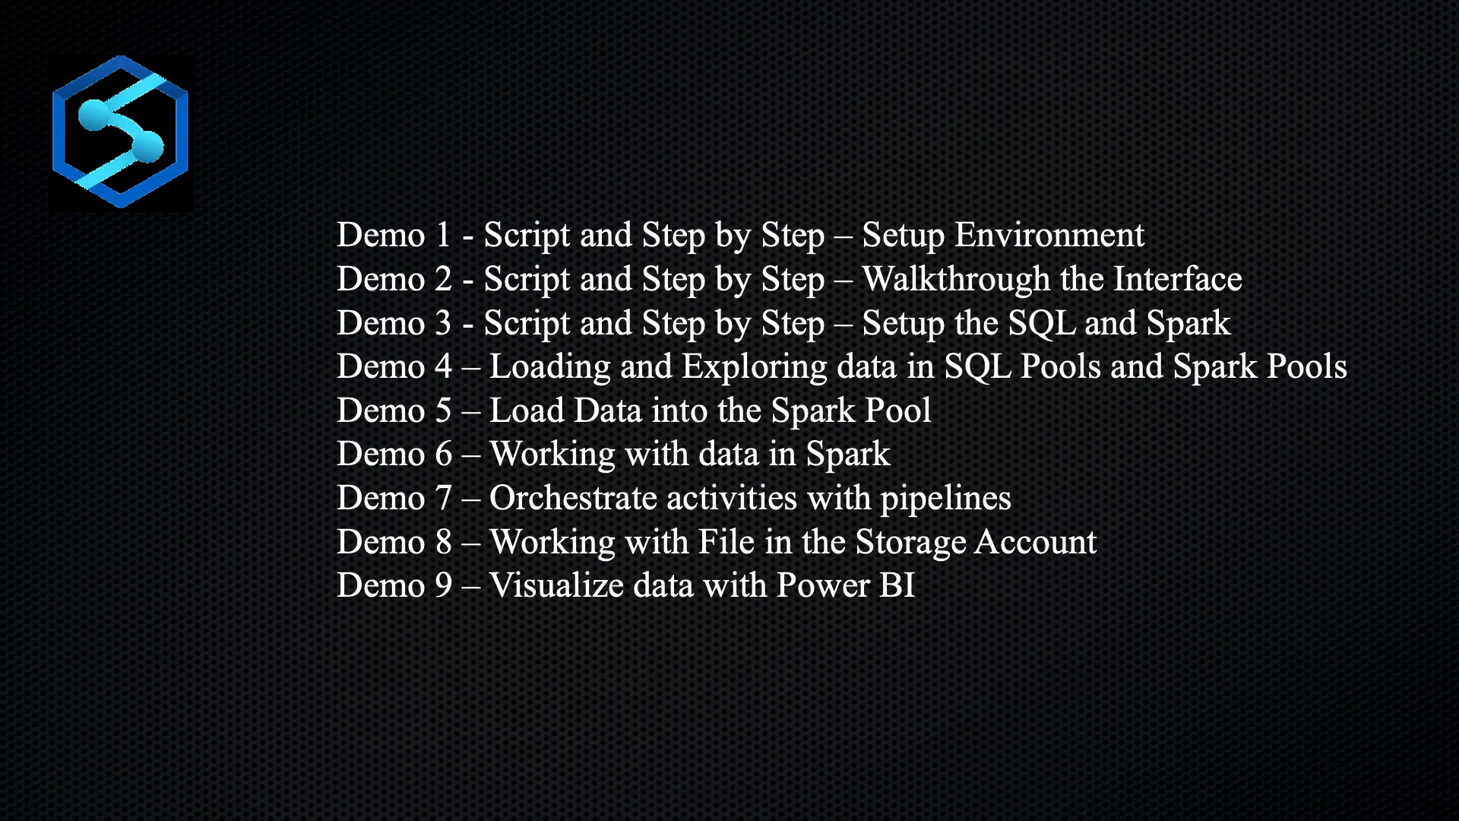
{"action": "key", "text": "Right"}
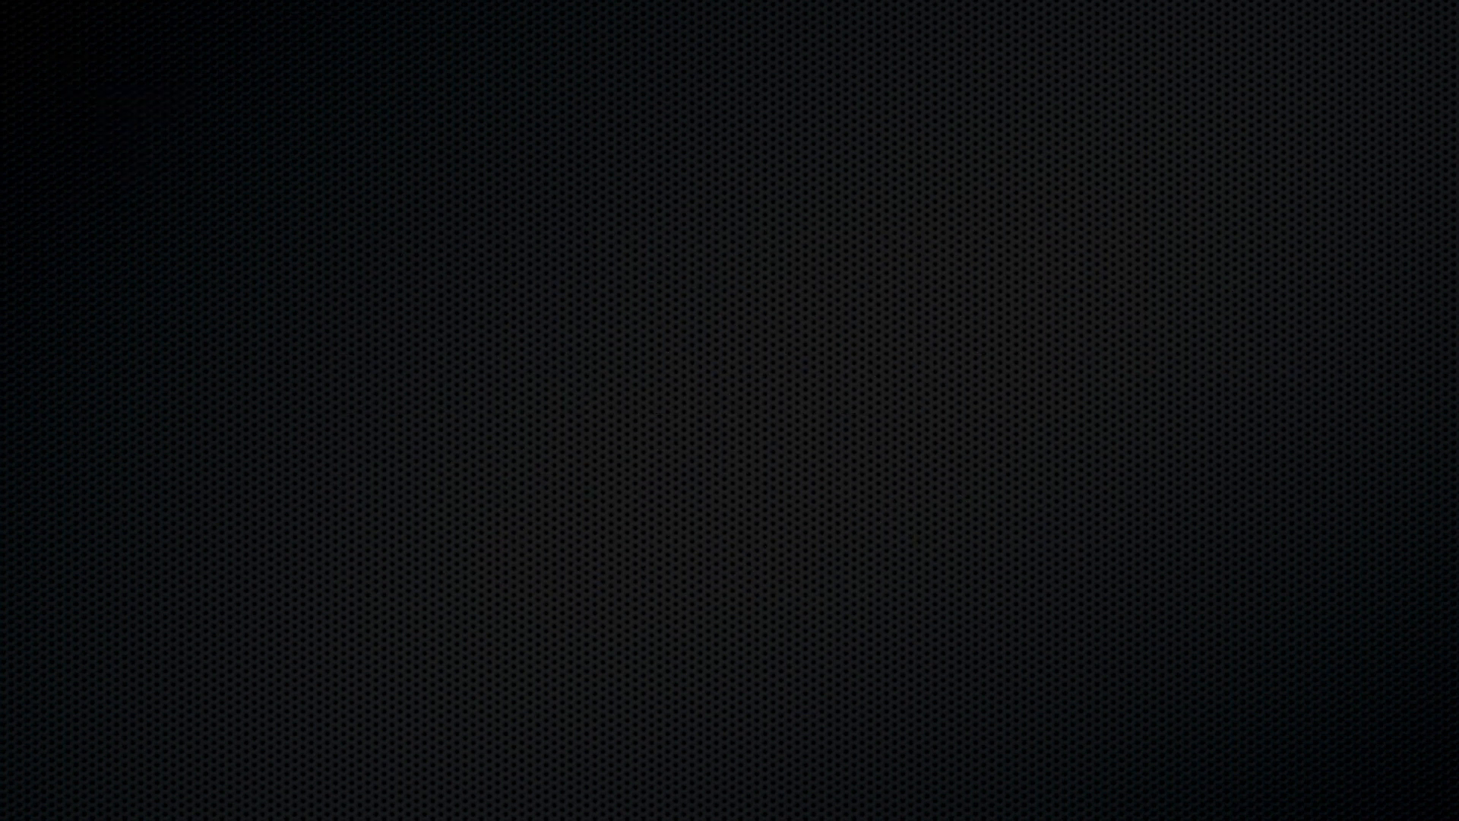
{"action": "key", "text": "Right"}
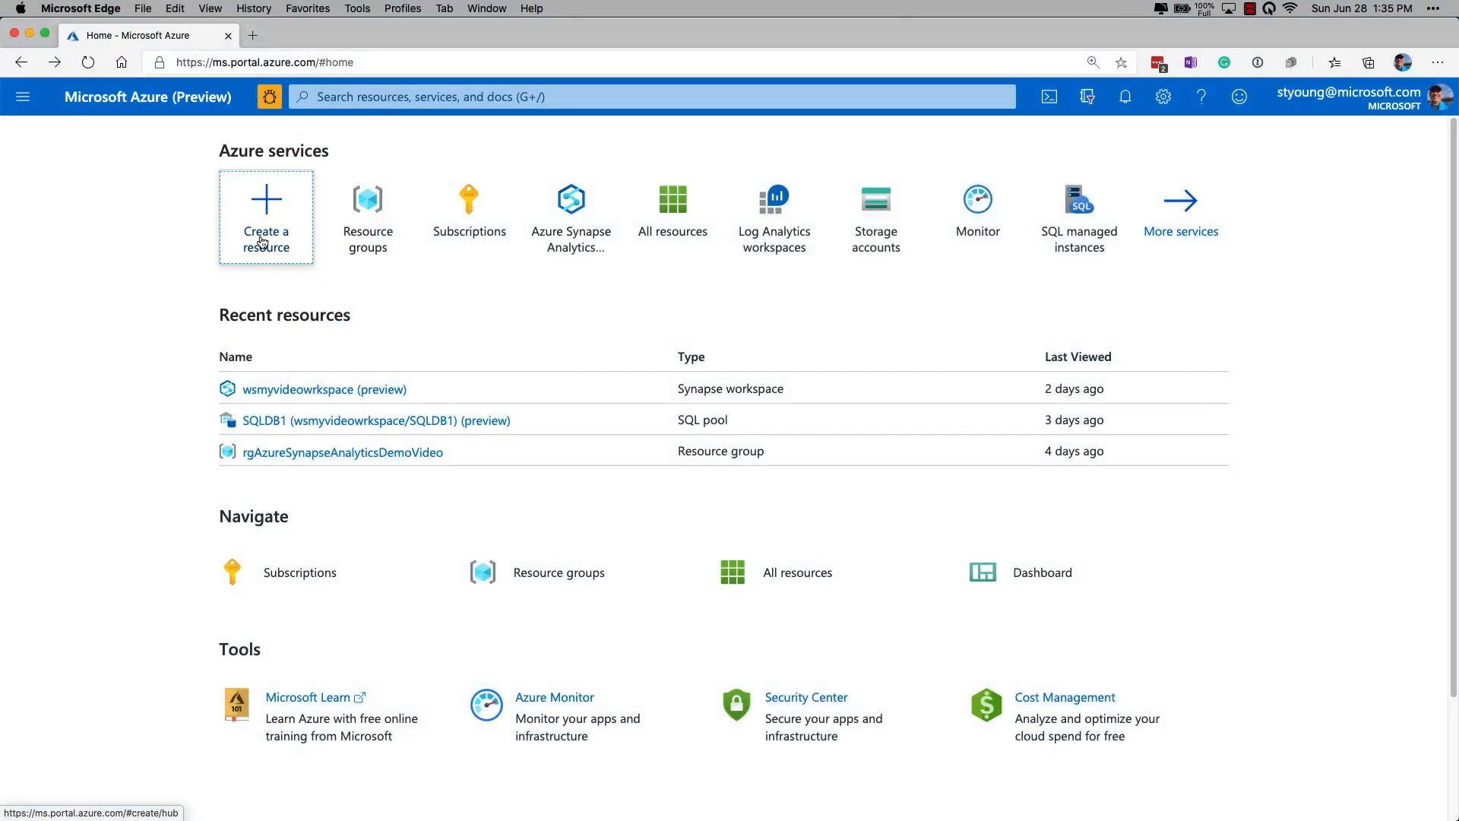
Step: Find Resource group in the Azure Marketplace and start creating one
{"action": "left_click", "coordinate": [262, 240]}
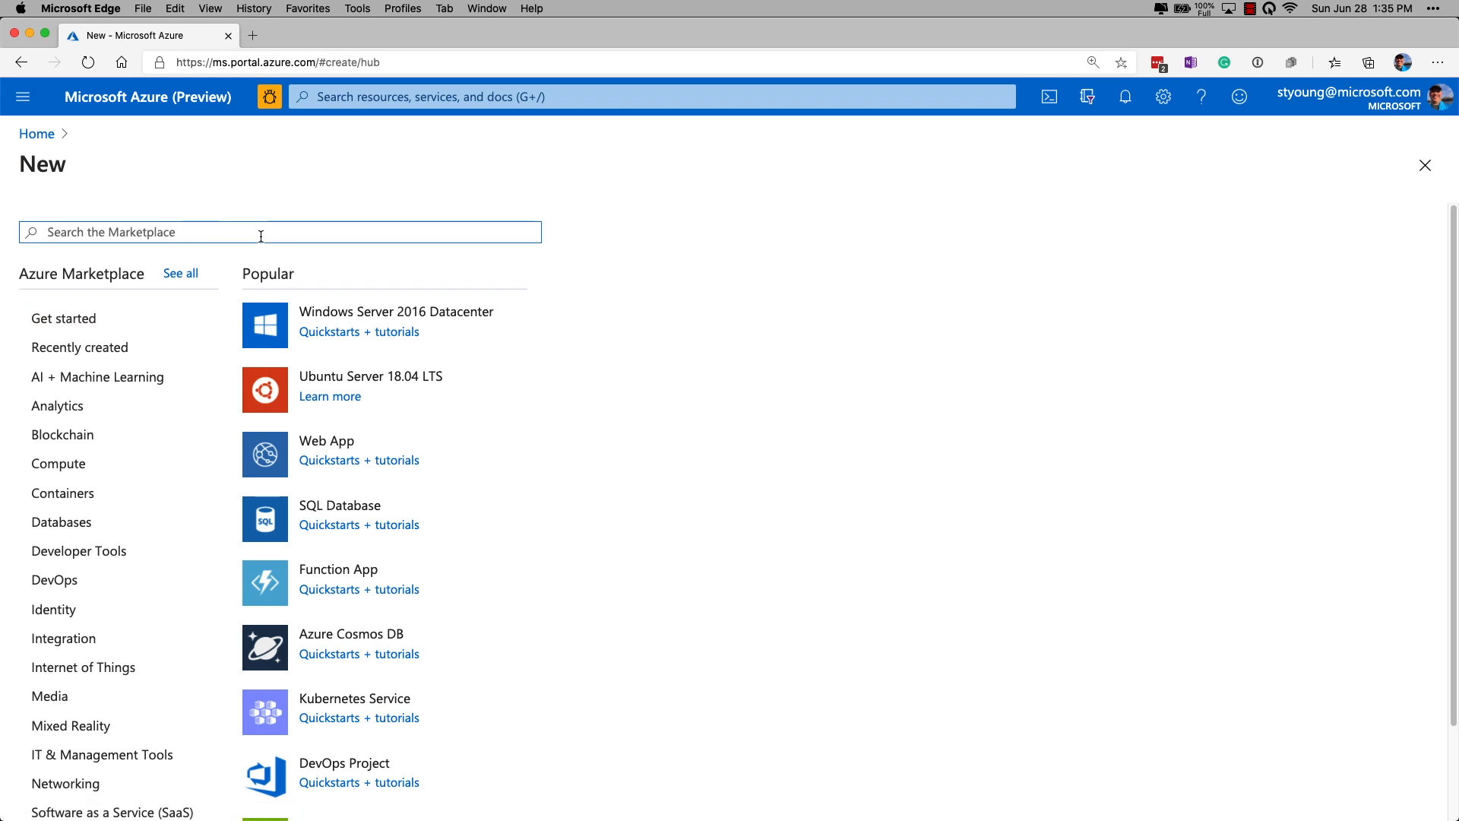
{"action": "type", "text": "resour"}
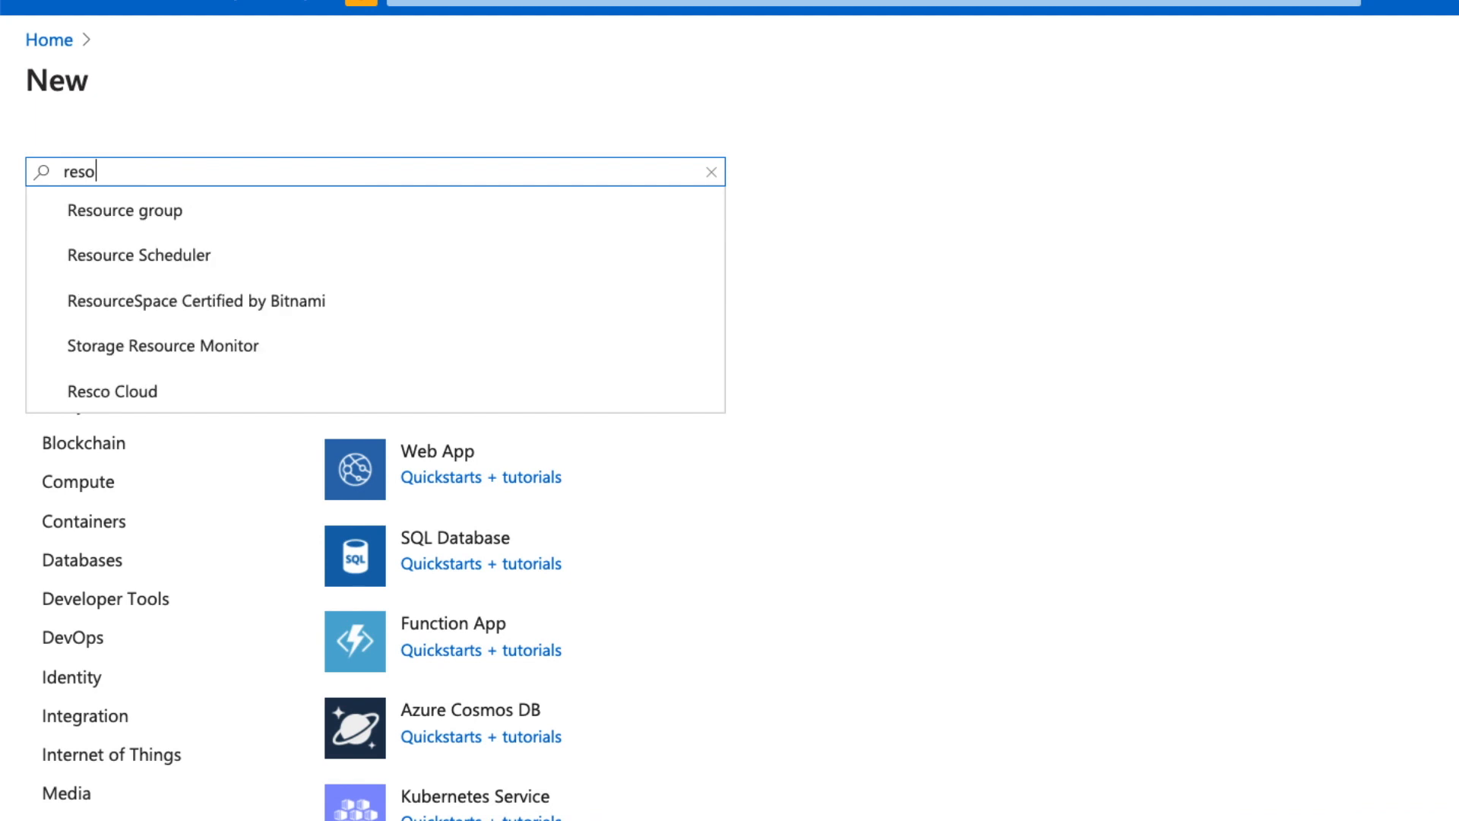
{"action": "left_click", "coordinate": [343, 219]}
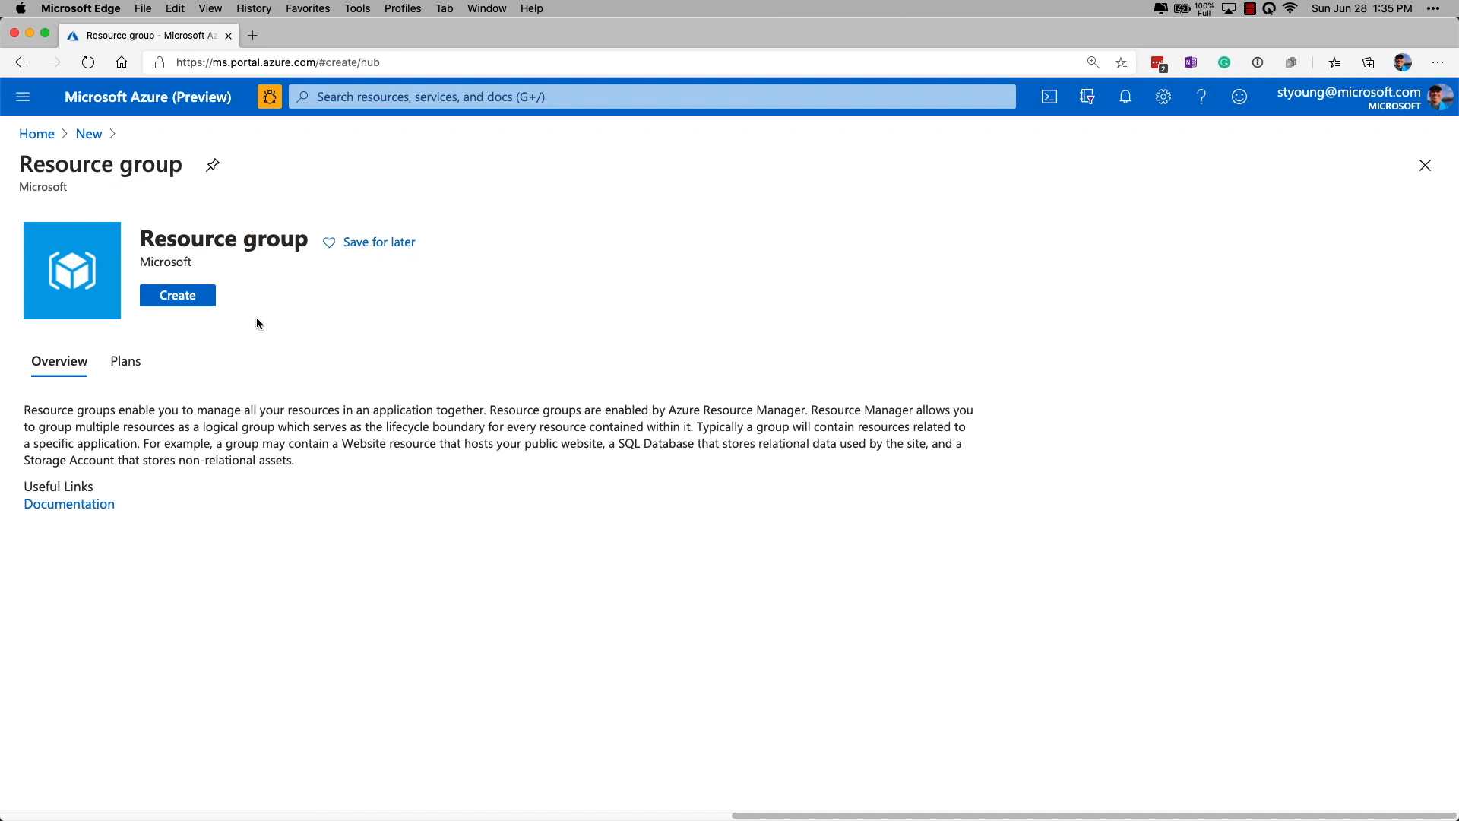
{"action": "left_click", "coordinate": [172, 303]}
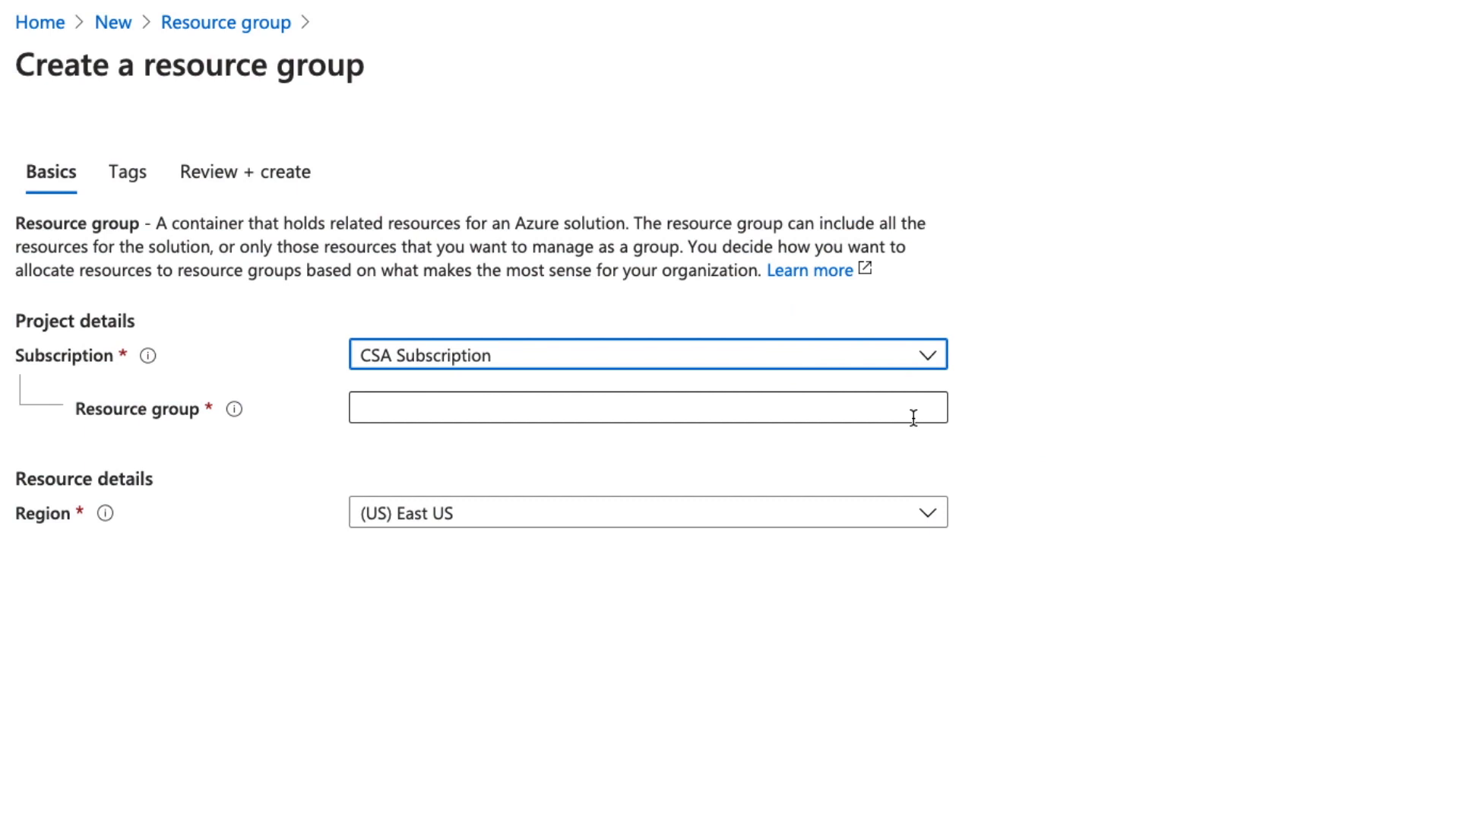
Step: Create the resource group with the name rgASADemo in the (US) East US 2 region
{"action": "left_click", "coordinate": [912, 416]}
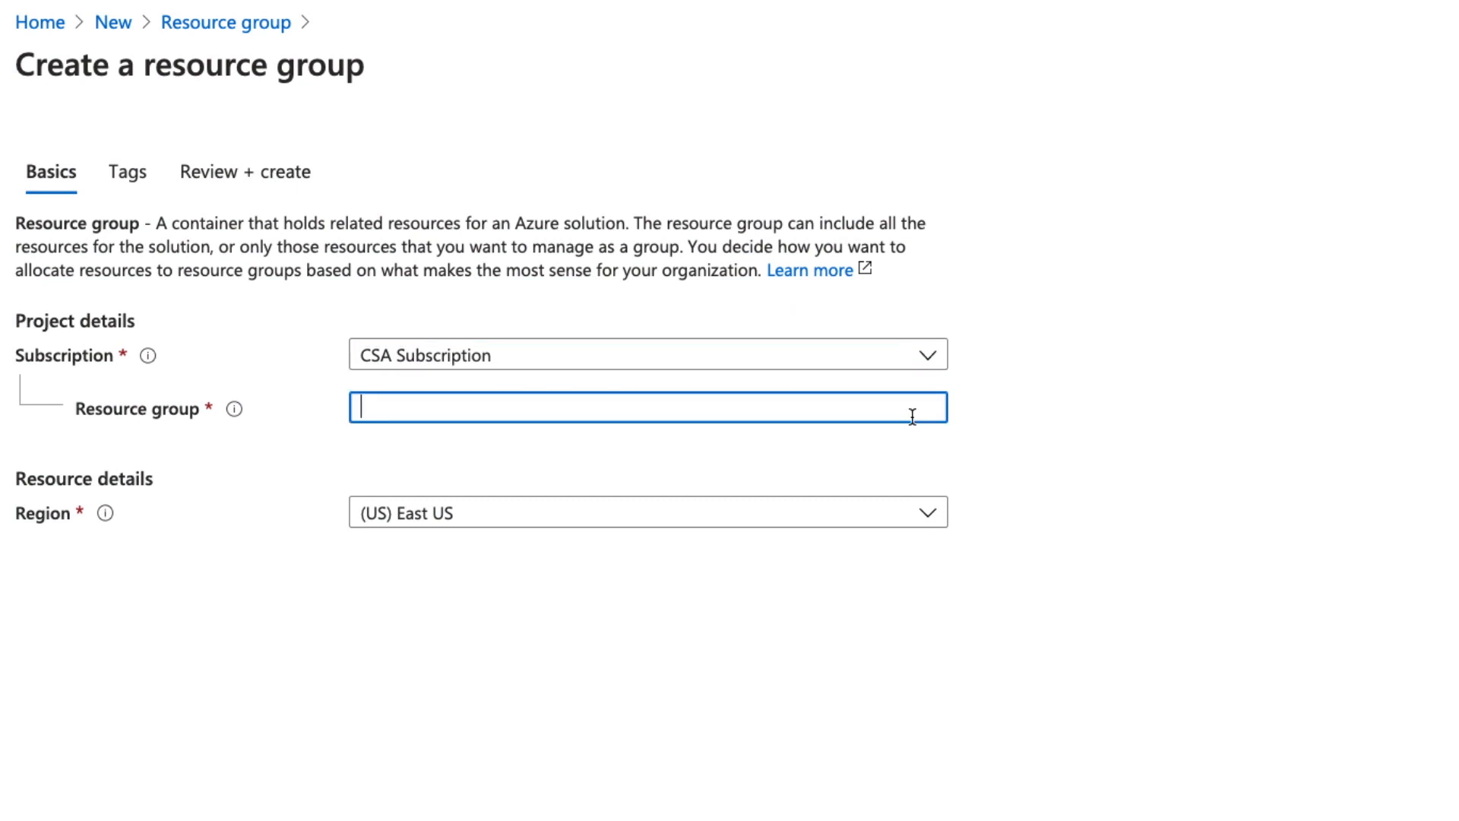
{"action": "type", "text": "rgASADemo"}
{"action": "left_click", "coordinate": [928, 516]}
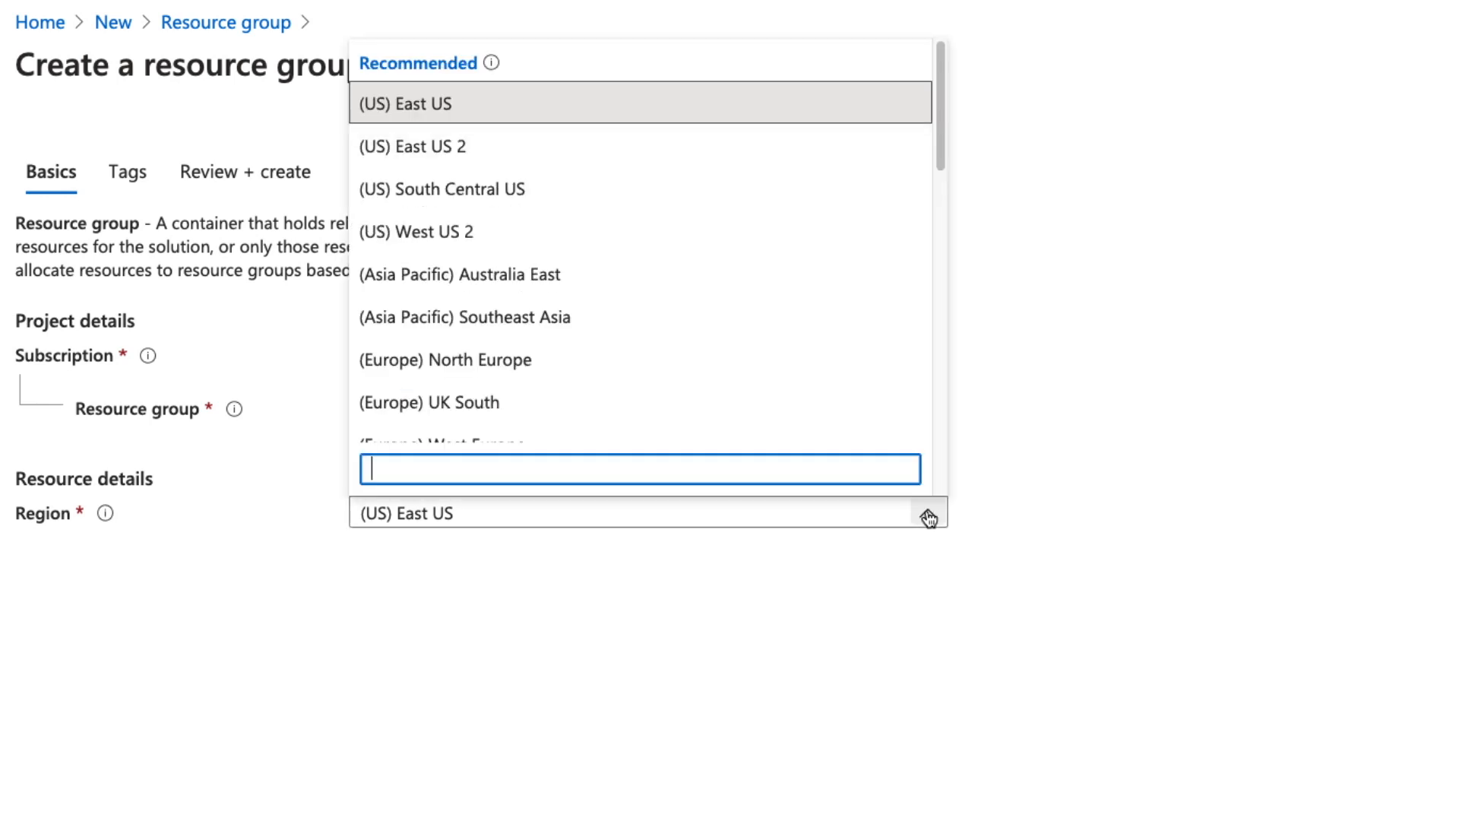
{"action": "left_click", "coordinate": [670, 160]}
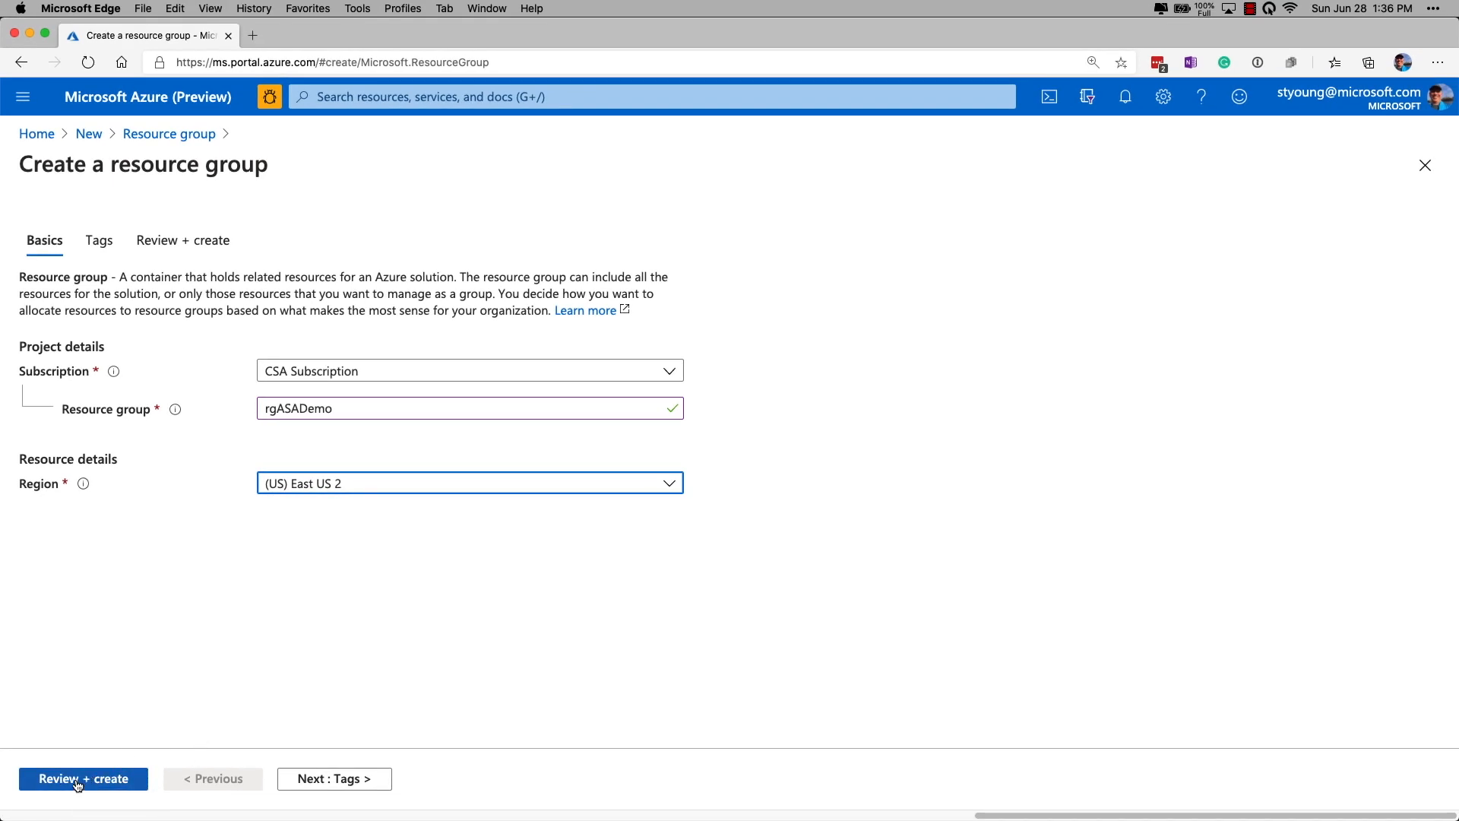
{"action": "left_click", "coordinate": [78, 782]}
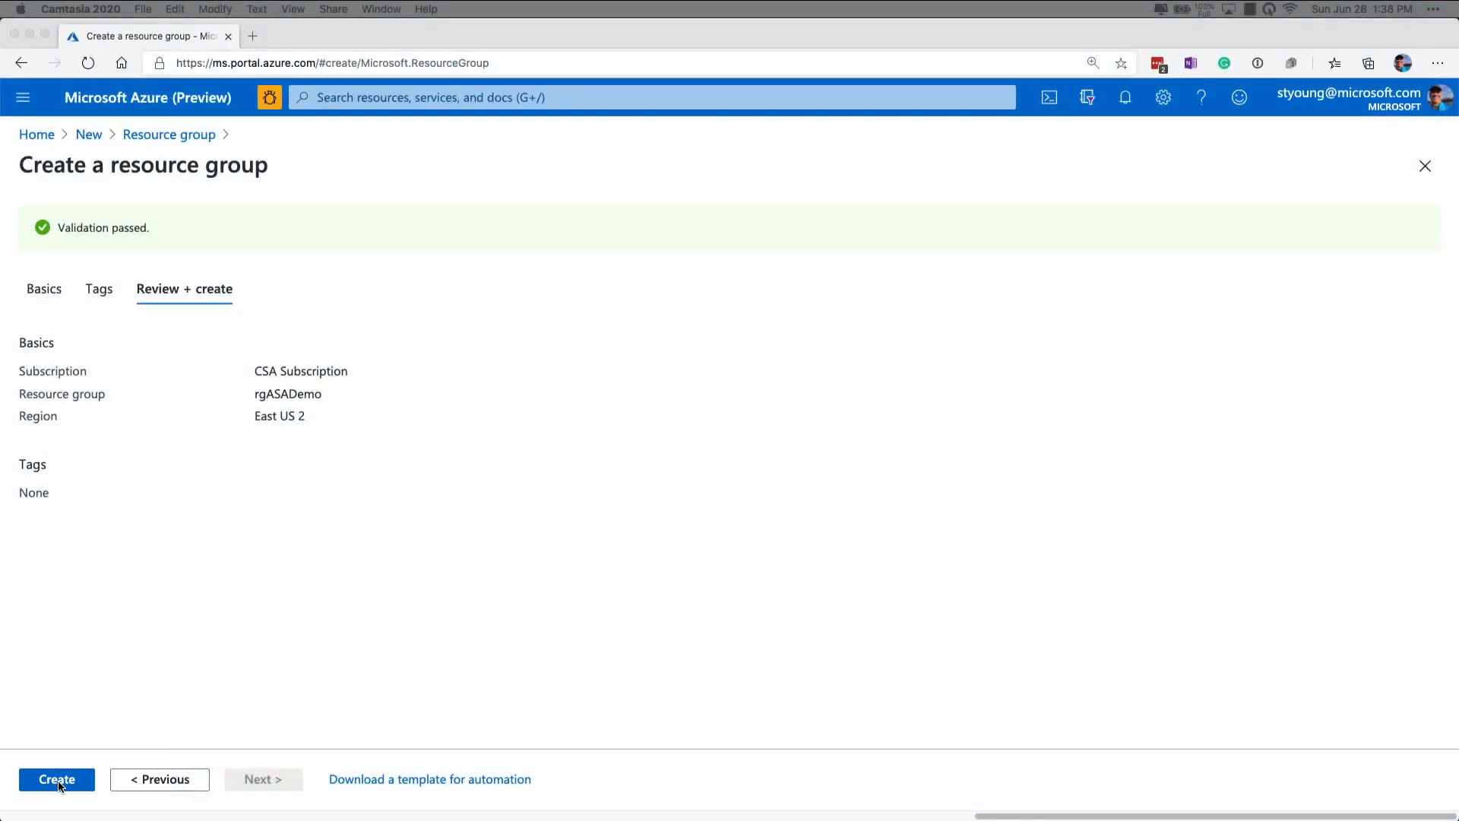
{"action": "left_click", "coordinate": [60, 784]}
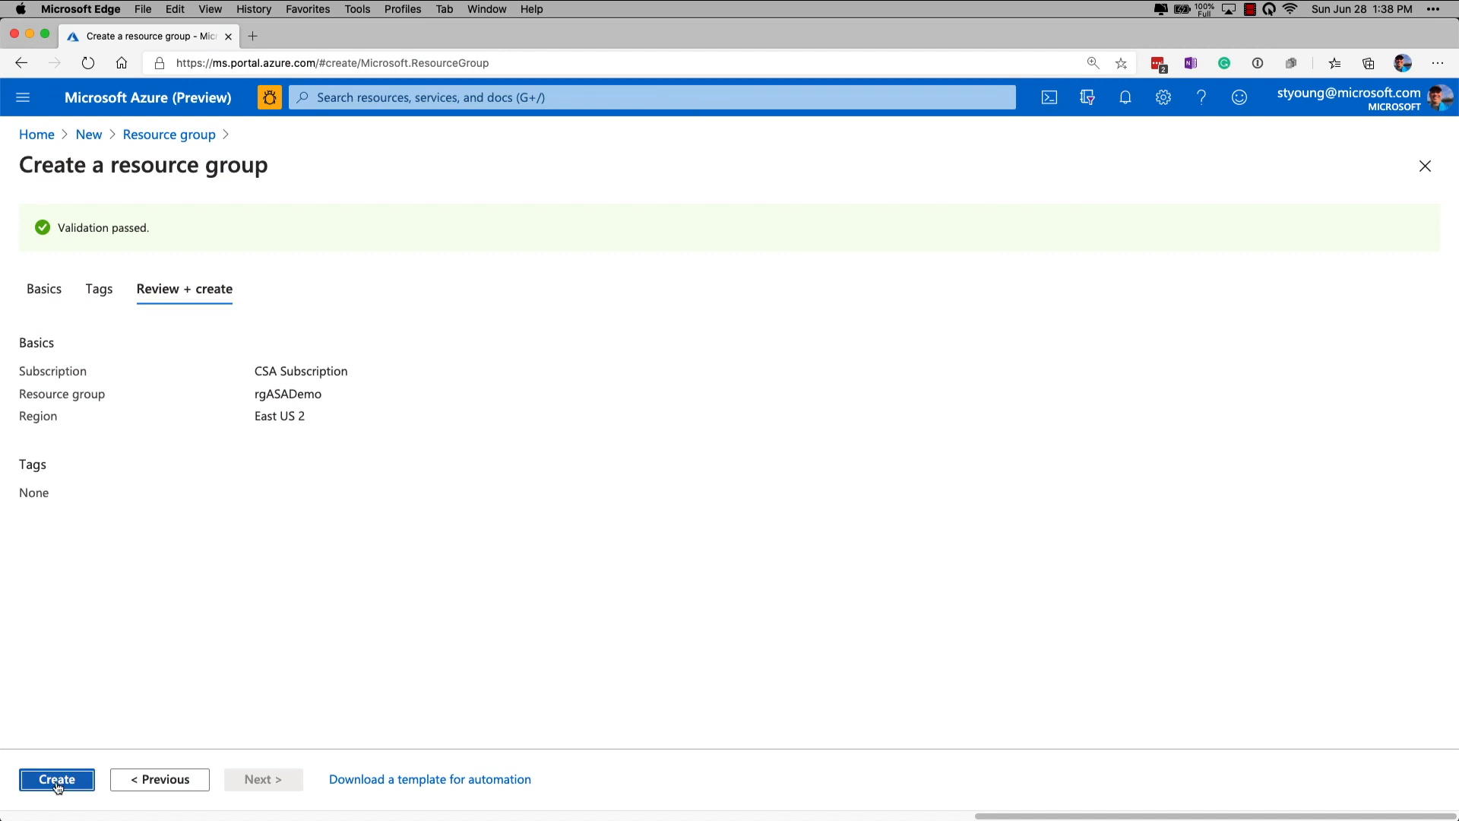
{"action": "left_click", "coordinate": [58, 780]}
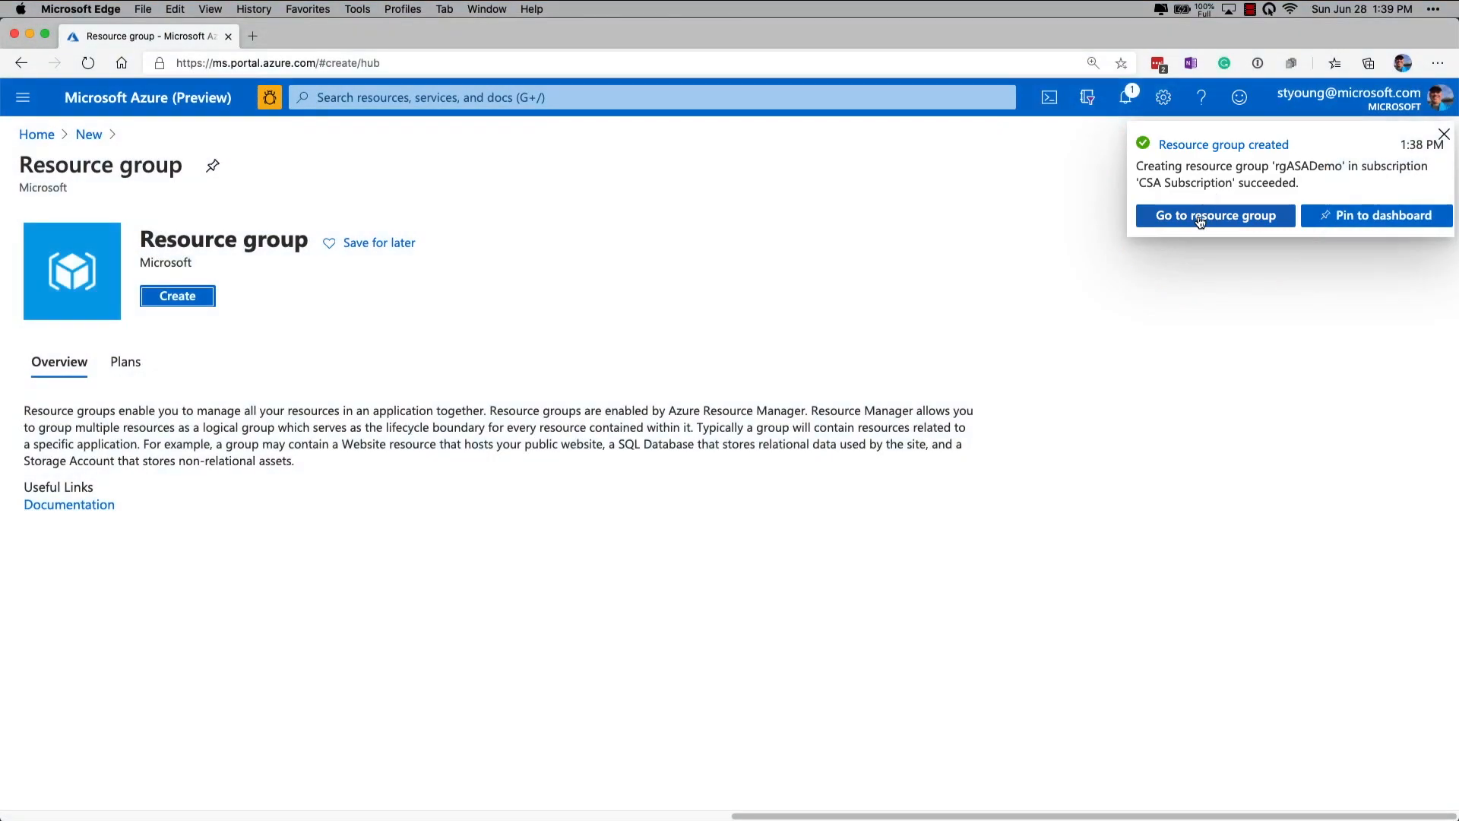
Step: Go to the new resource group and start adding a "Storage account - blob, file, table, queue" from the Marketplace
{"action": "left_click", "coordinate": [1199, 219]}
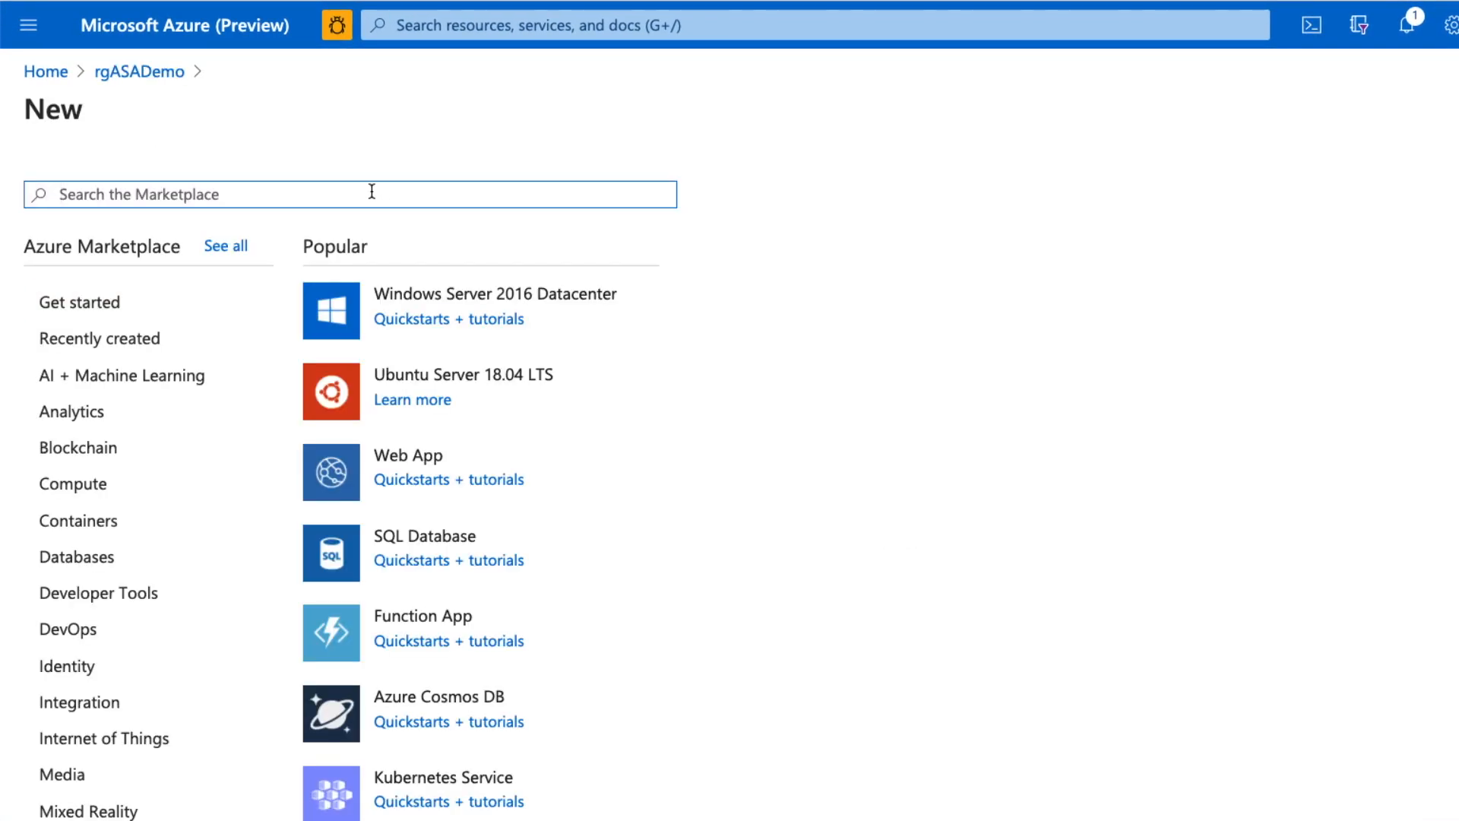
{"action": "type", "text": "Storag"}
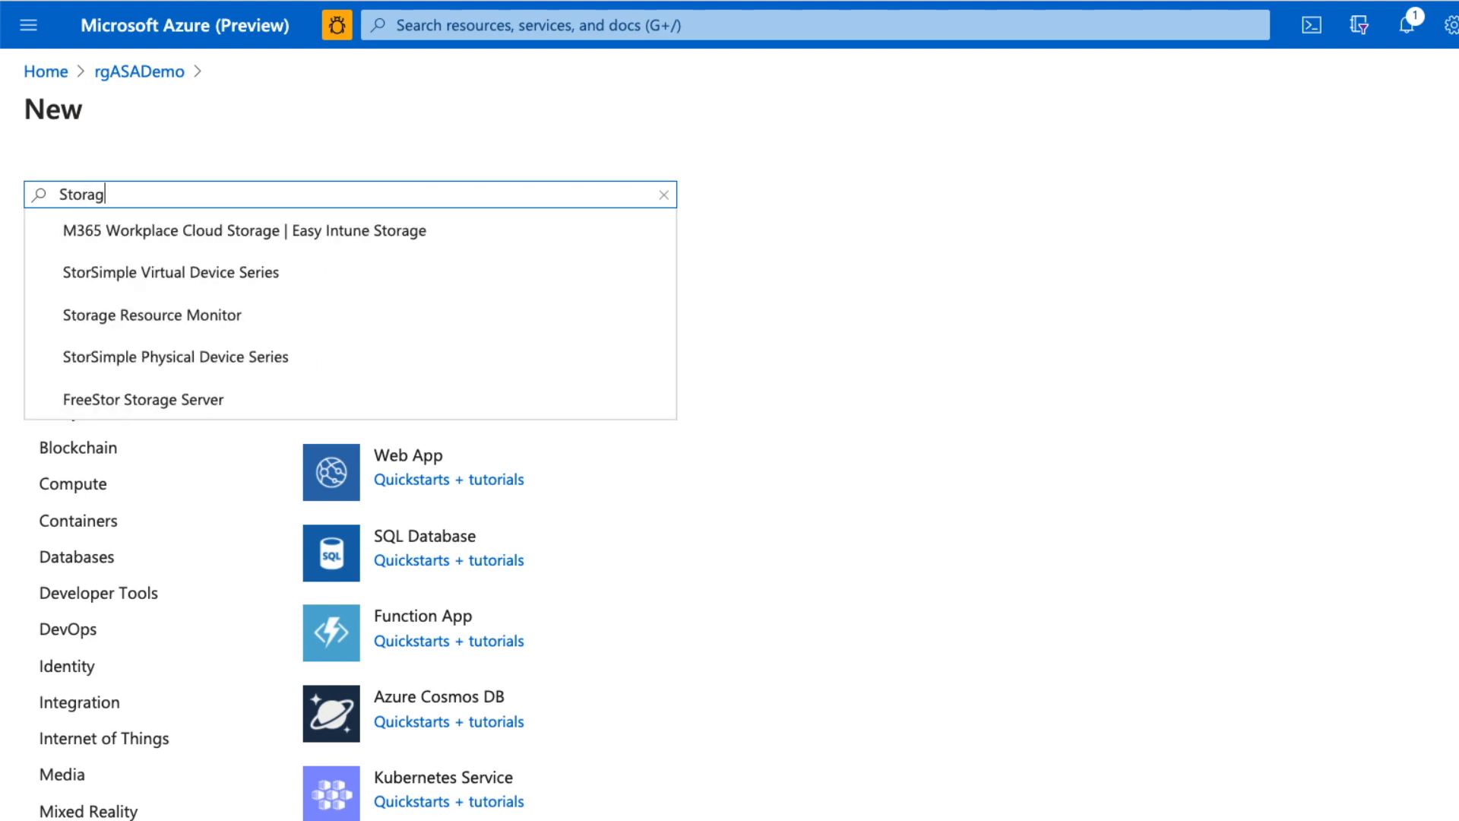
{"action": "type", "text": "e acc"}
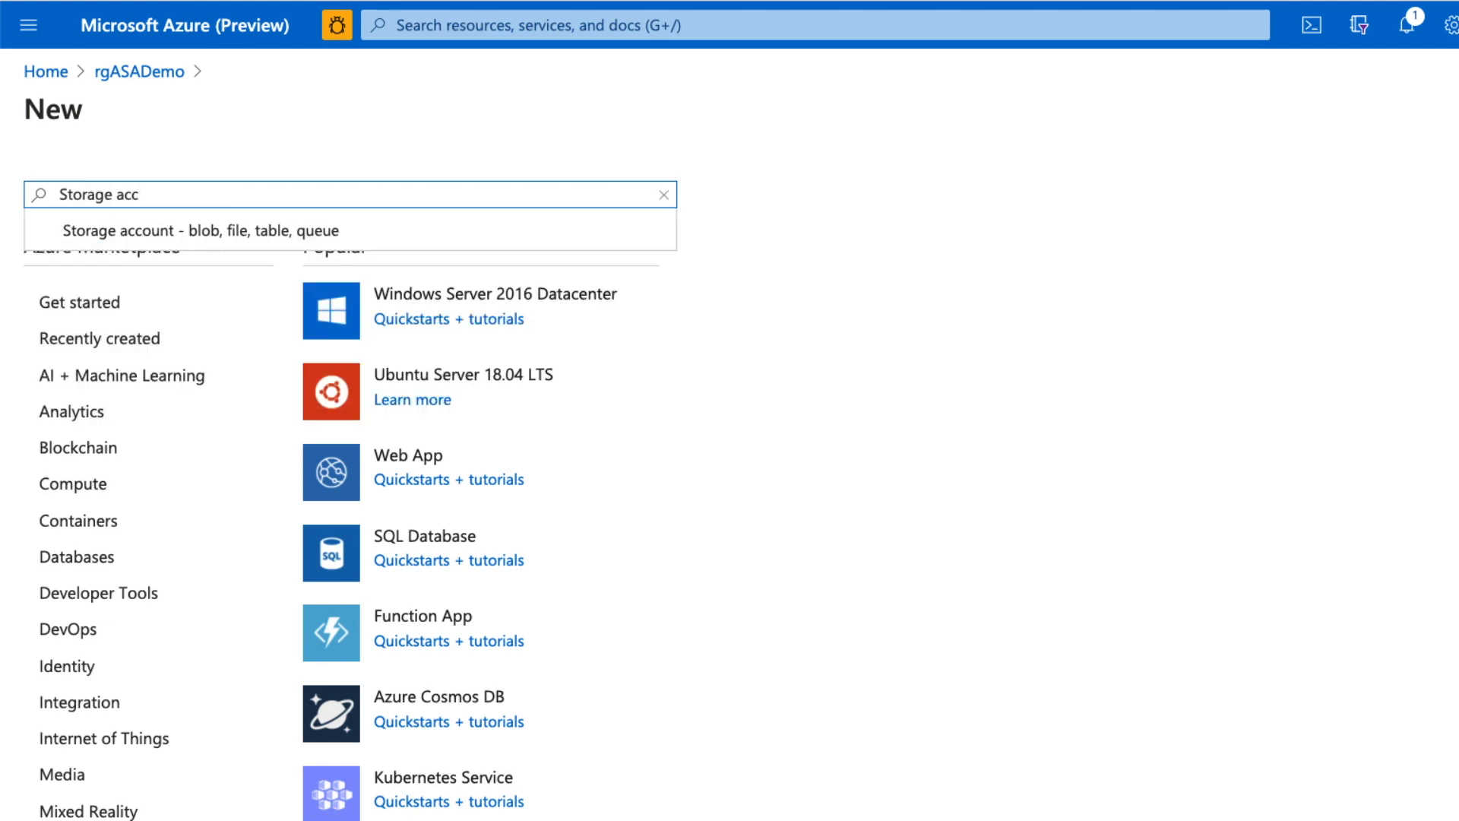
{"action": "left_click", "coordinate": [408, 233]}
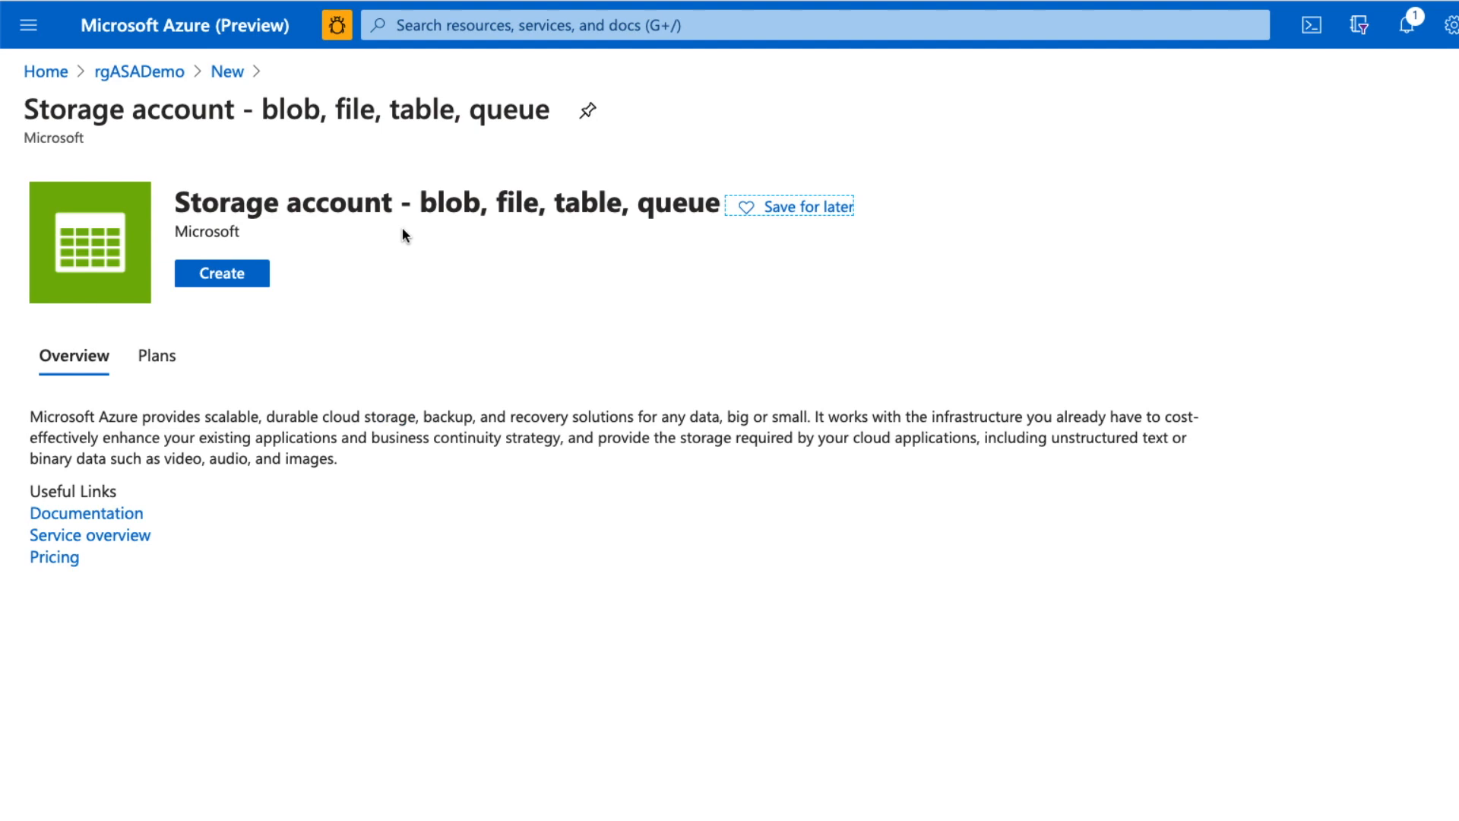
{"action": "left_click", "coordinate": [235, 282]}
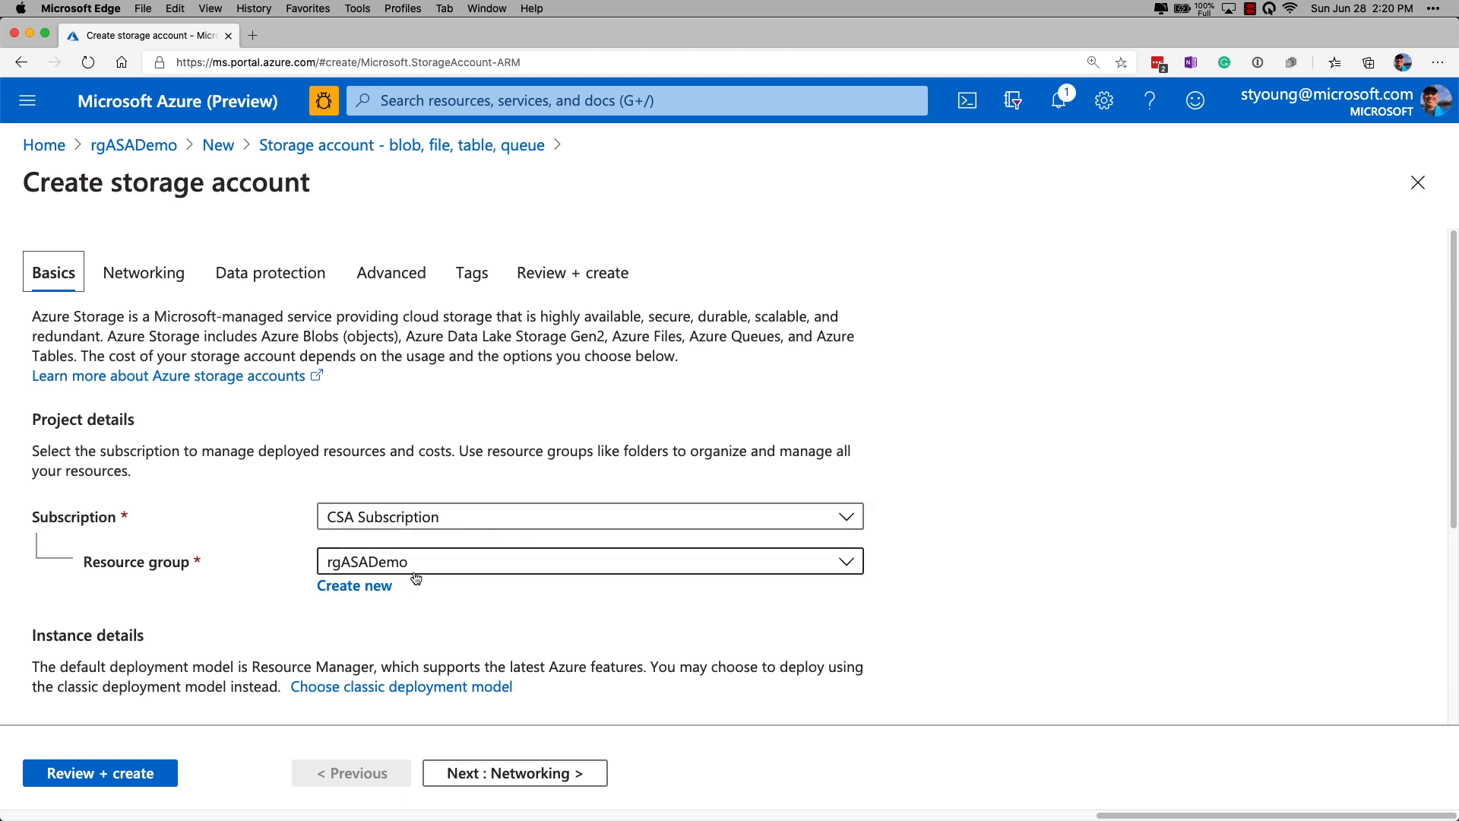
Step: Name the storage account satutorial and set its location to (US) East US 2
{"action": "left_click", "coordinate": [940, 570]}
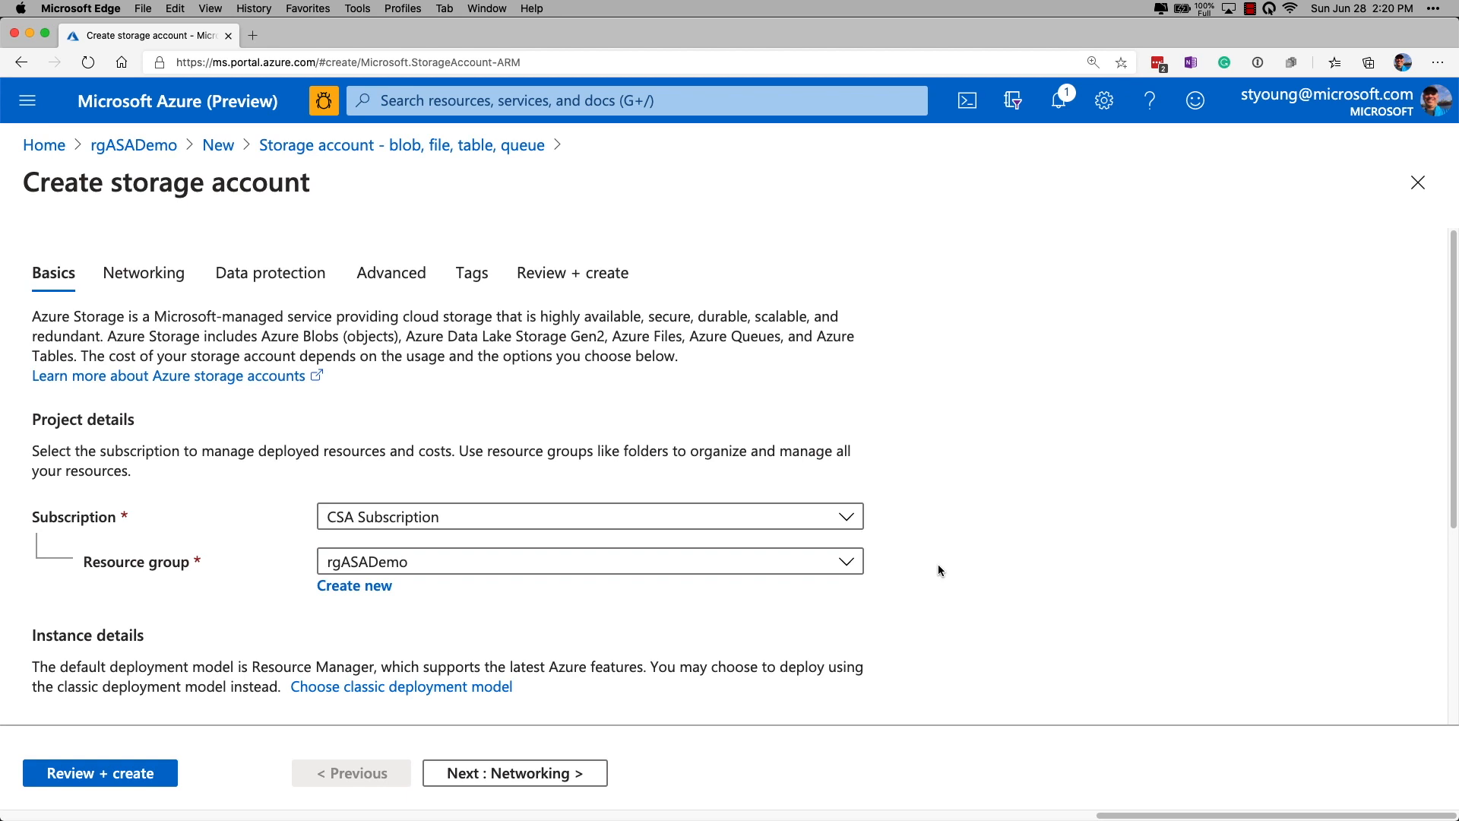
{"action": "scroll", "coordinate": [940, 571], "scroll_direction": "down", "scroll_amount": 5}
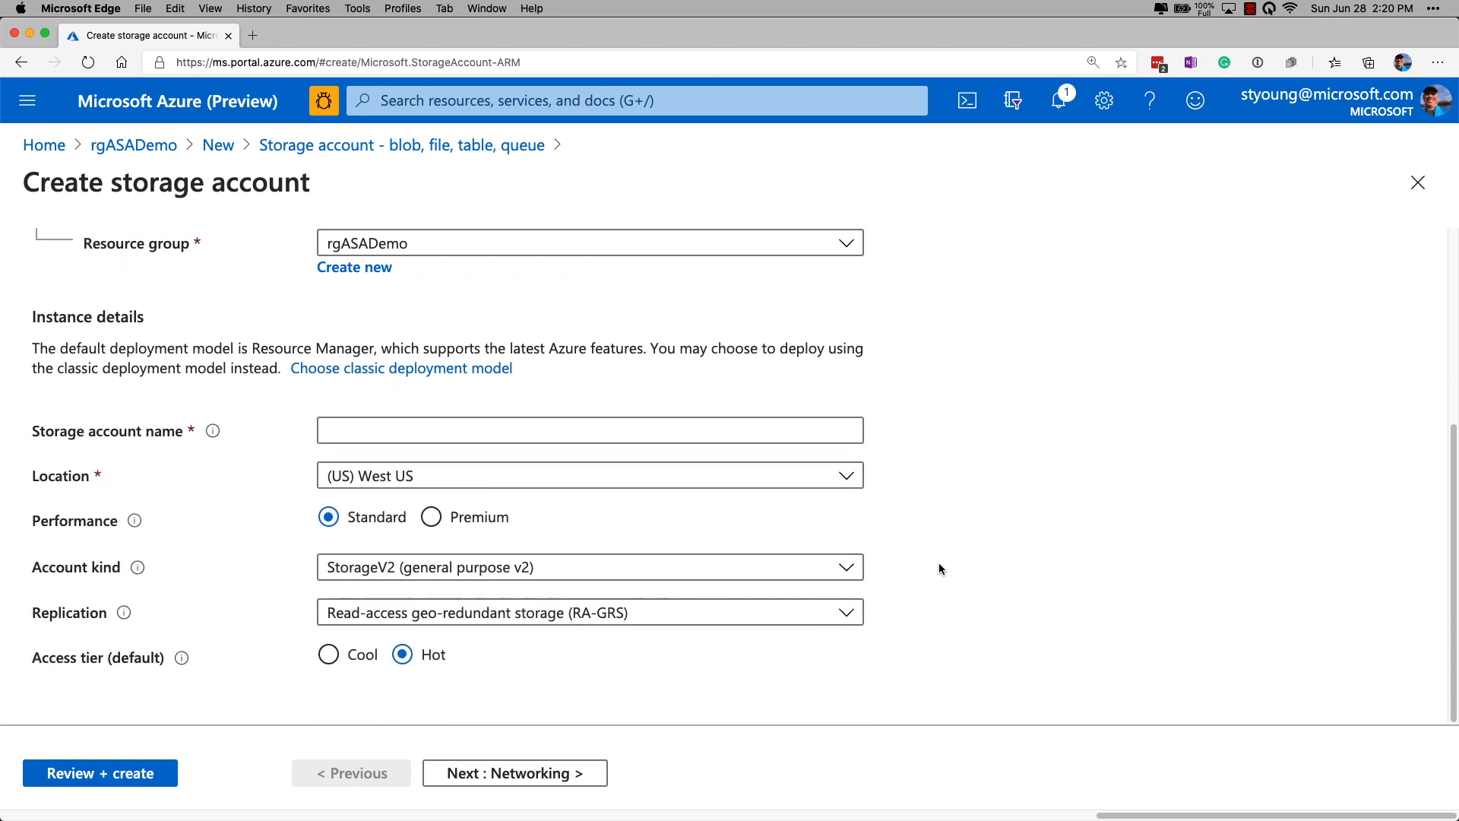
{"action": "left_click", "coordinate": [465, 430]}
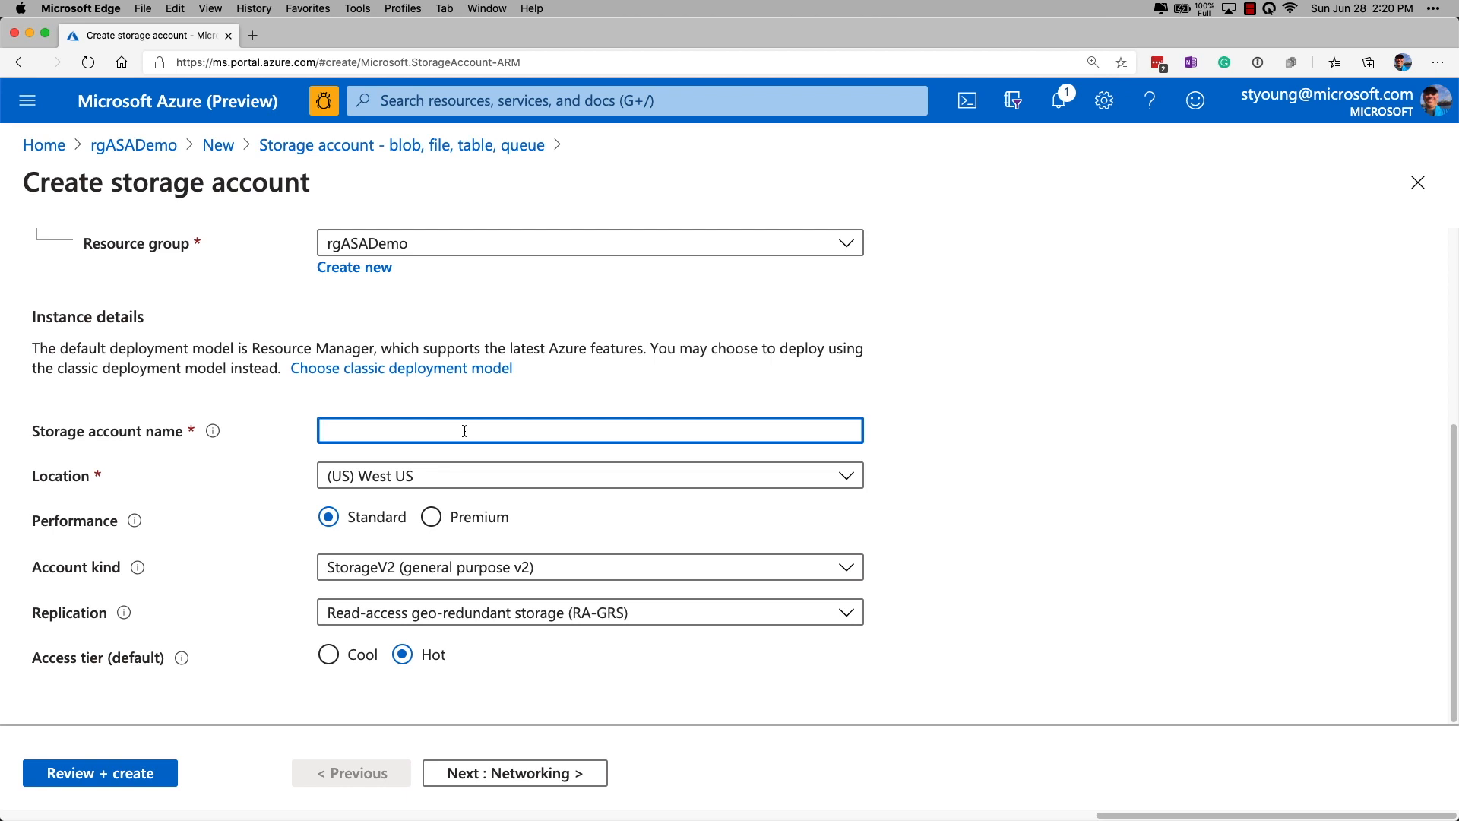
{"action": "type", "text": "satutorial"}
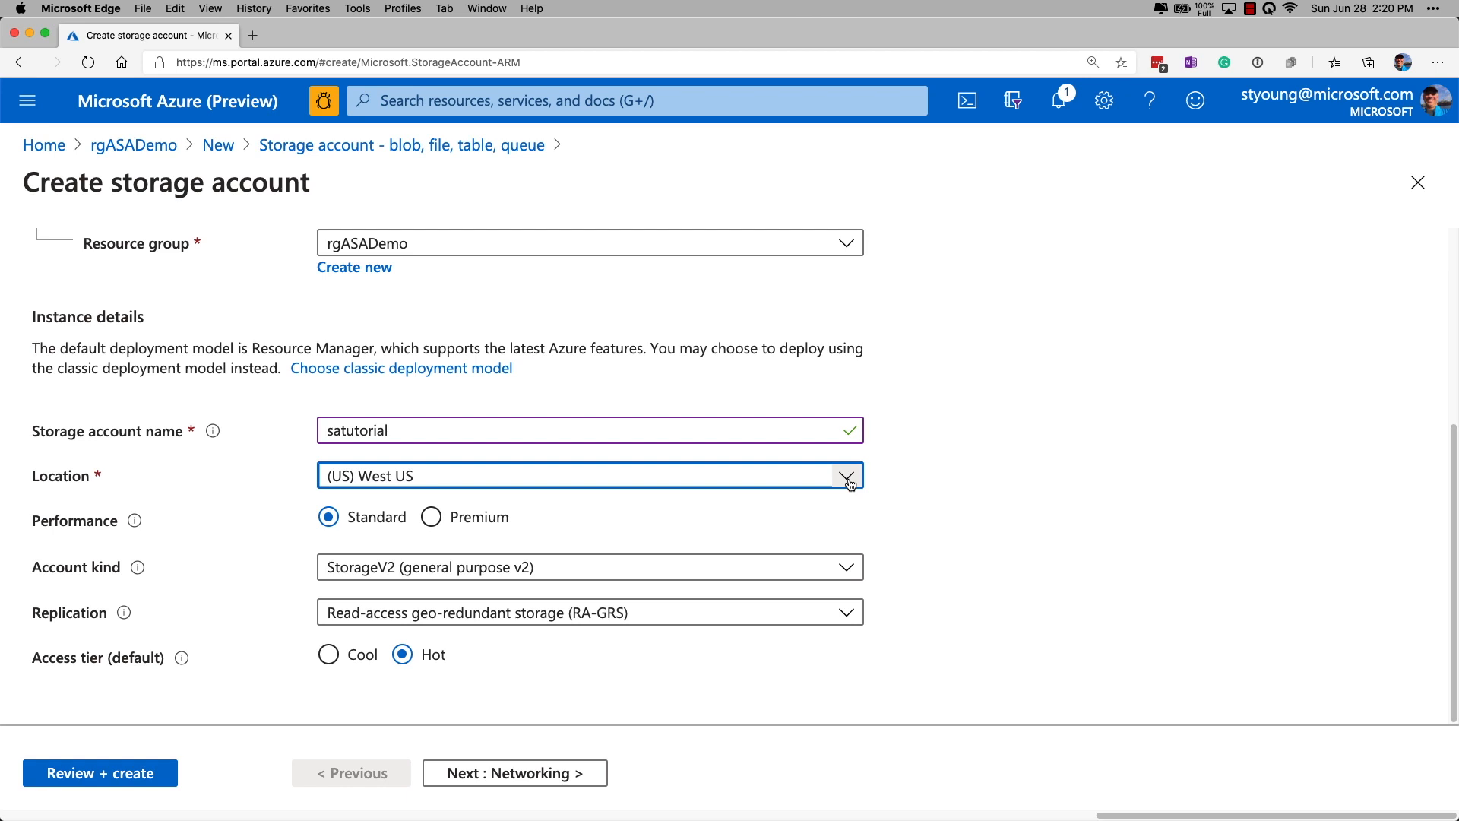
{"action": "left_click", "coordinate": [848, 476]}
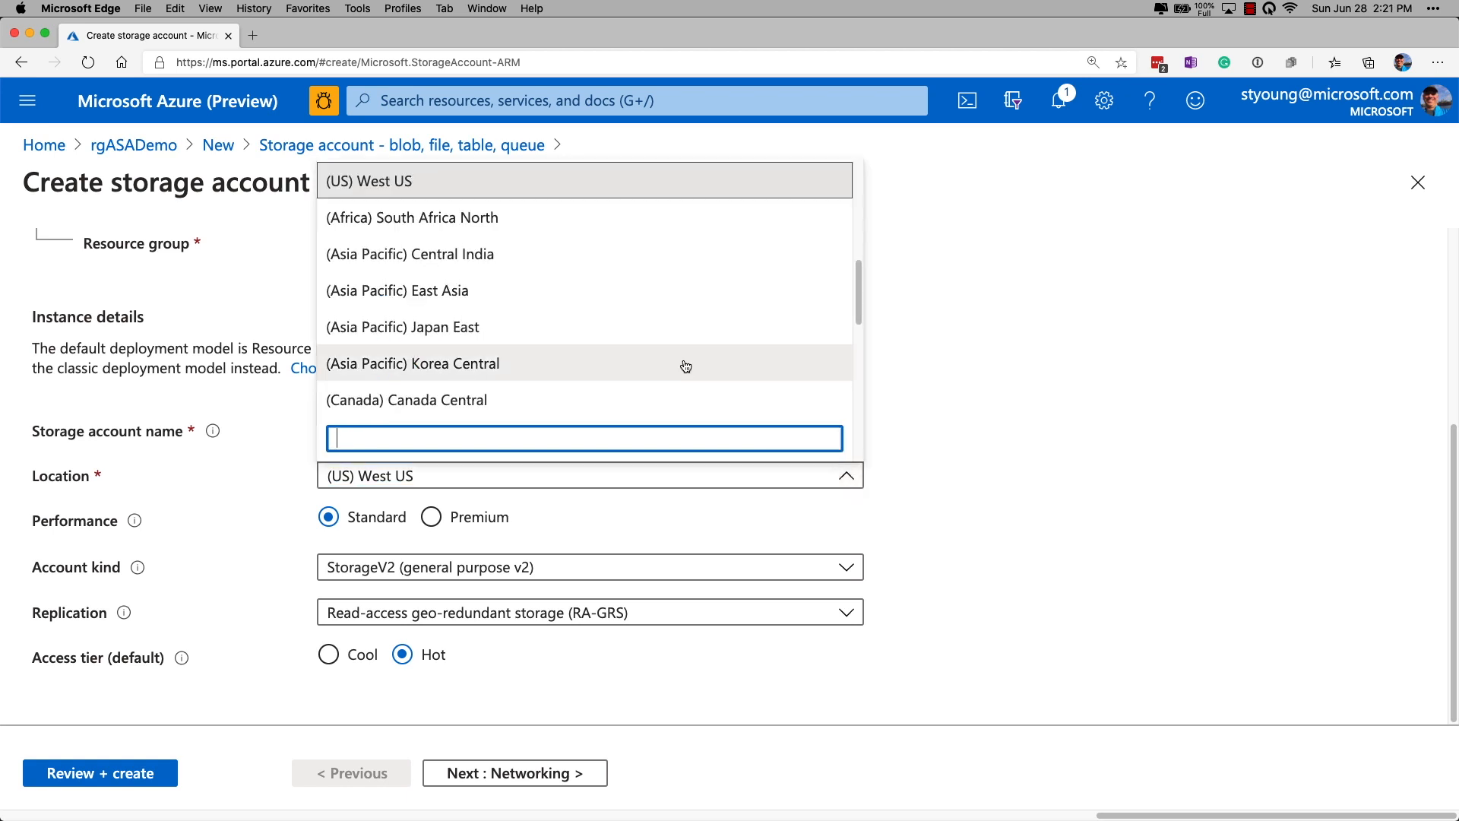
{"action": "scroll", "coordinate": [685, 367], "scroll_direction": "up", "scroll_amount": 5}
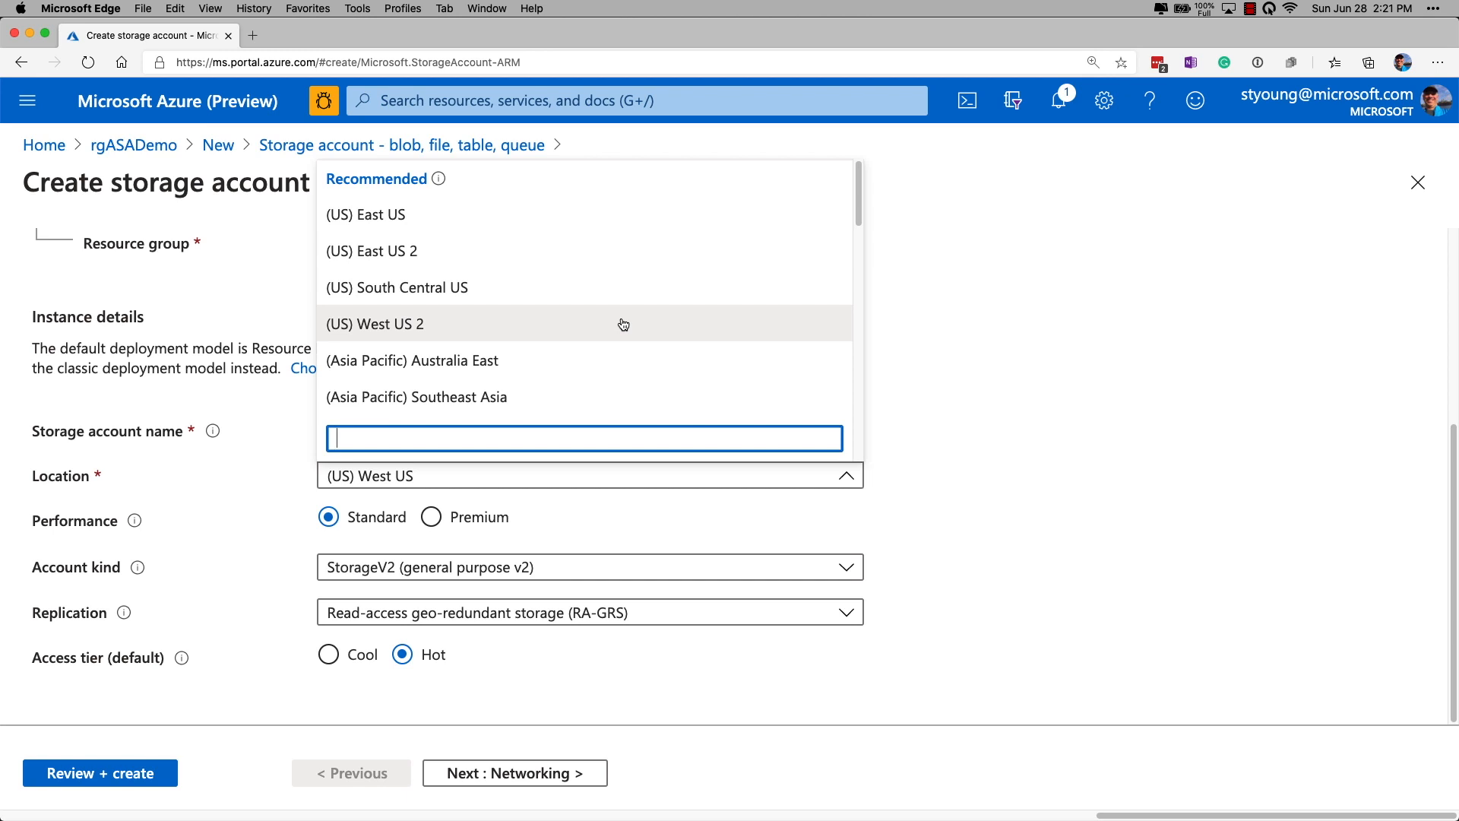
{"action": "left_click", "coordinate": [620, 250]}
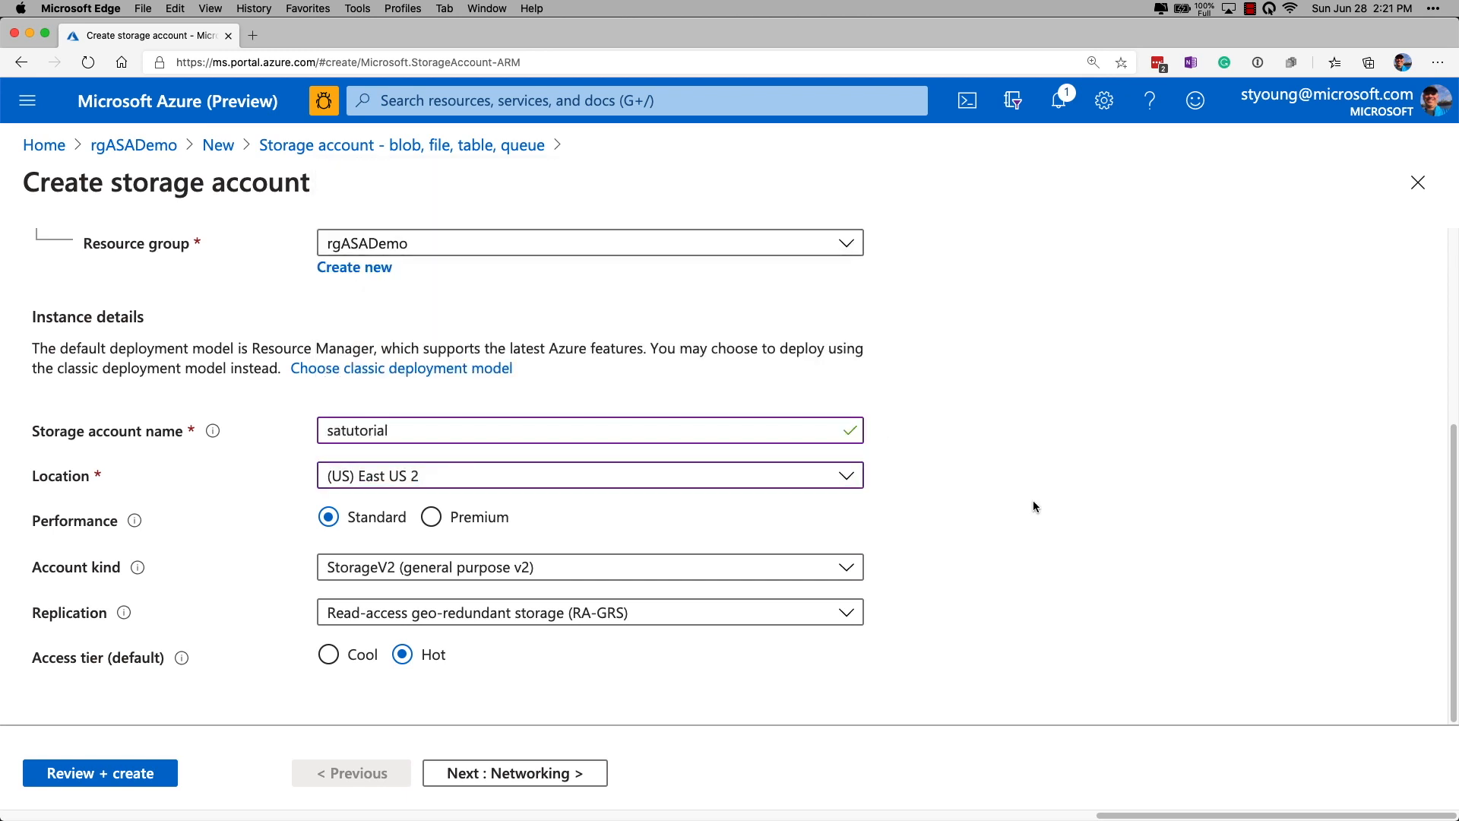
{"action": "scroll", "coordinate": [1017, 516], "scroll_direction": "up", "scroll_amount": 1}
{"action": "scroll", "coordinate": [1016, 521], "scroll_direction": "down", "scroll_amount": 1}
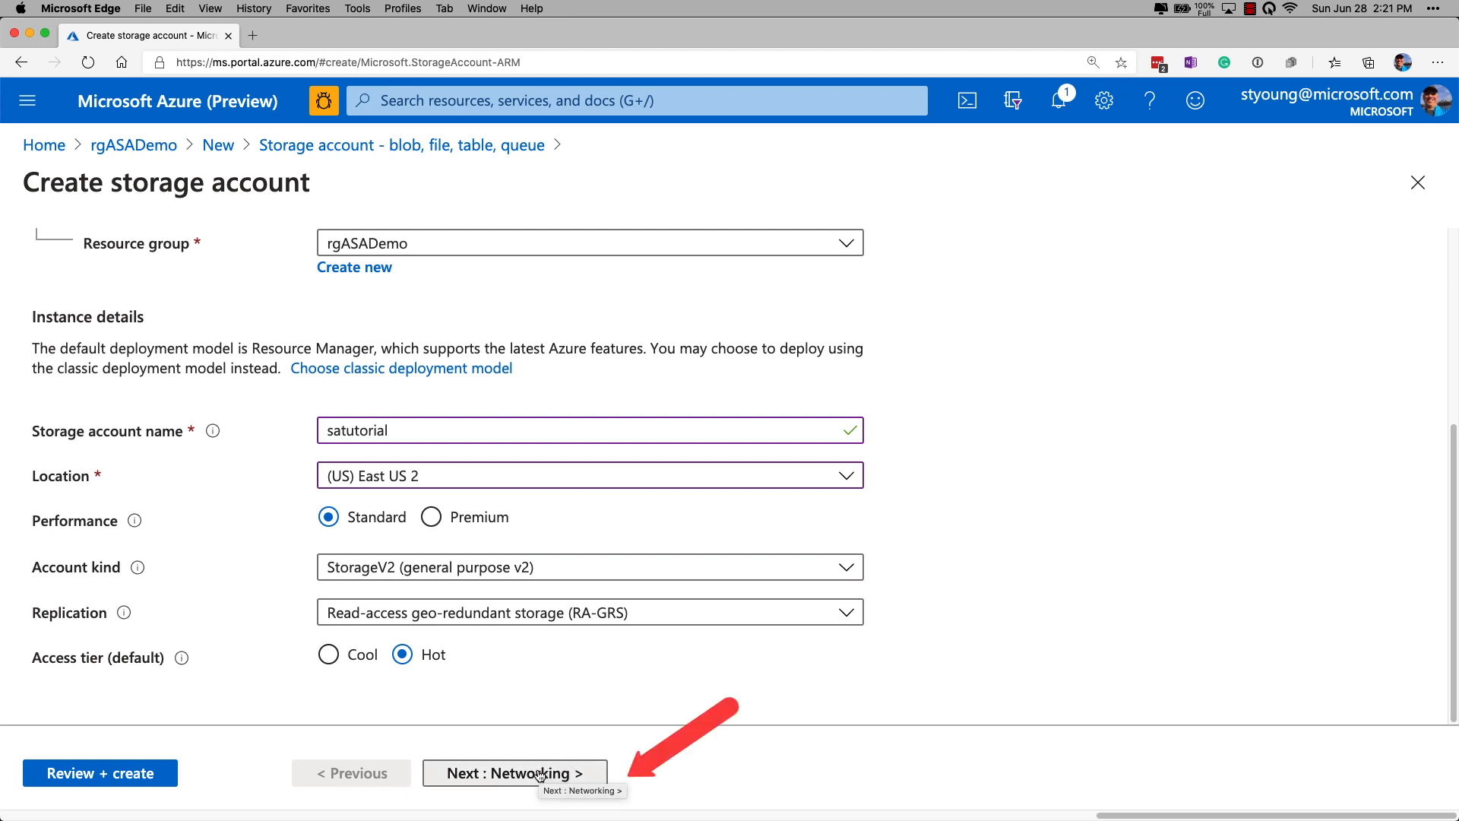
Step: Keep the default networking and data protection settings, and enable the Data Lake Storage Gen2 hierarchical namespace
{"action": "left_click", "coordinate": [539, 775]}
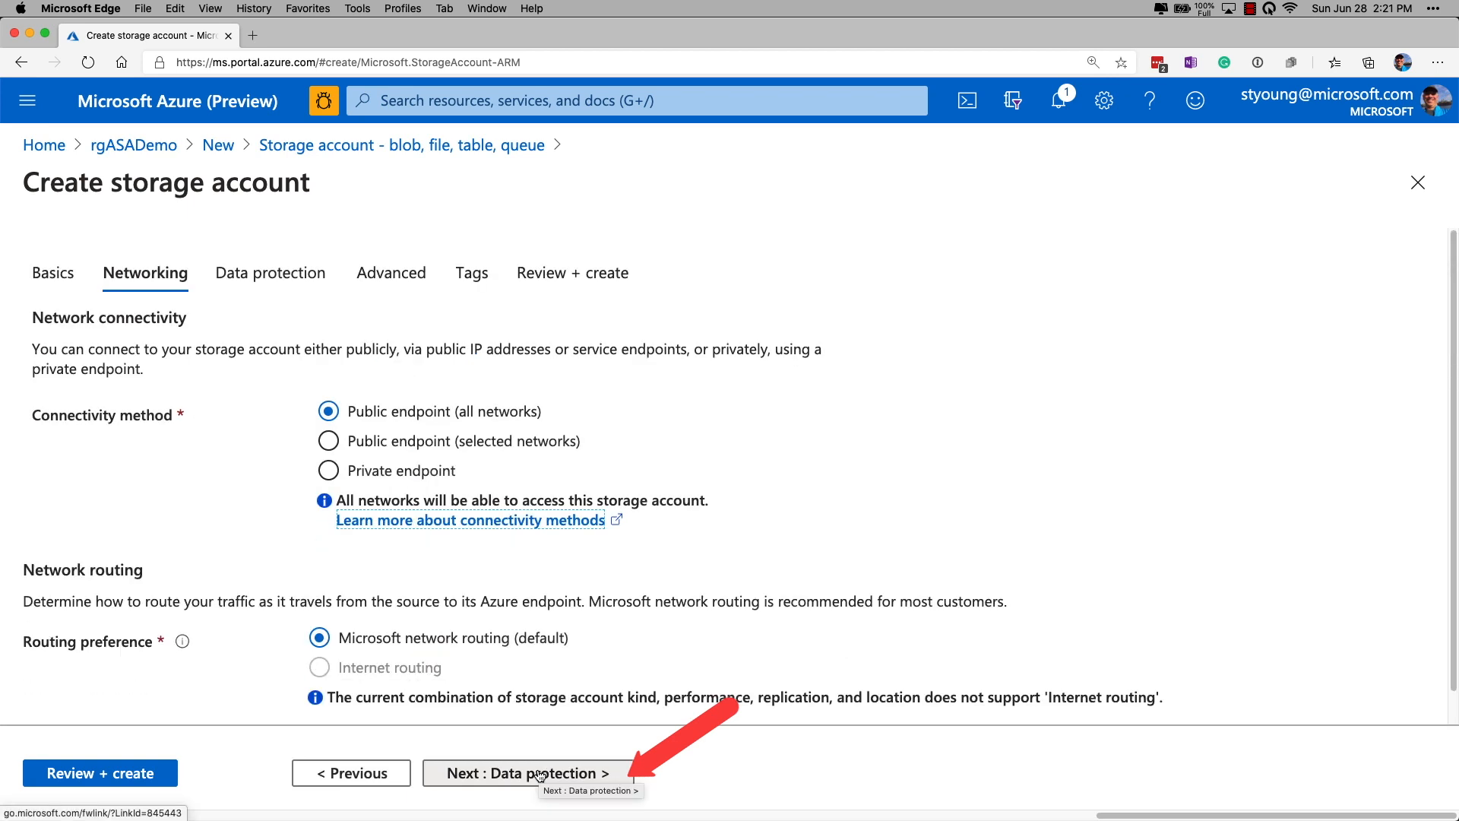
{"action": "left_click", "coordinate": [540, 775]}
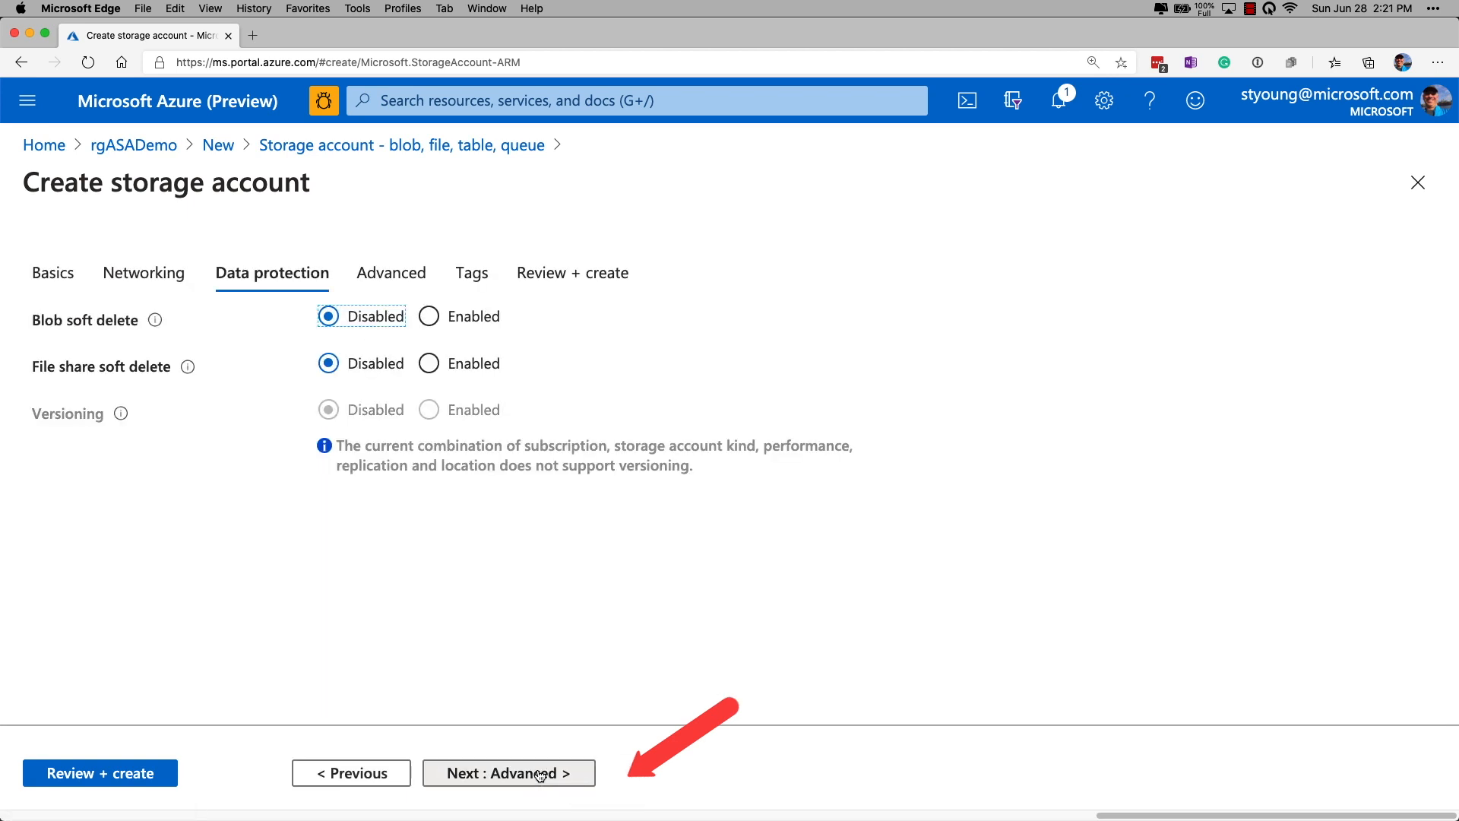
{"action": "left_click", "coordinate": [540, 775]}
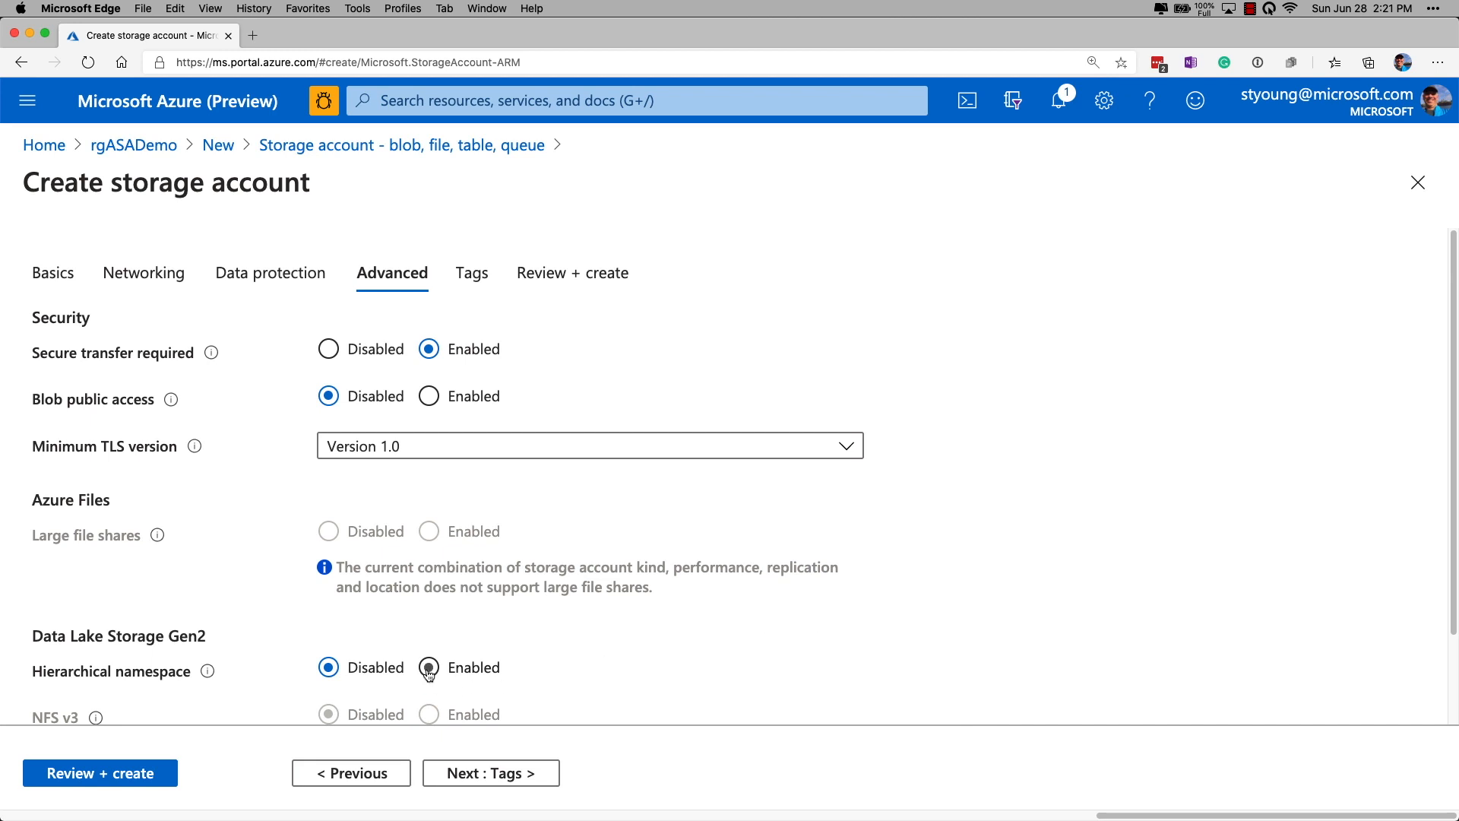
{"action": "left_click", "coordinate": [429, 672]}
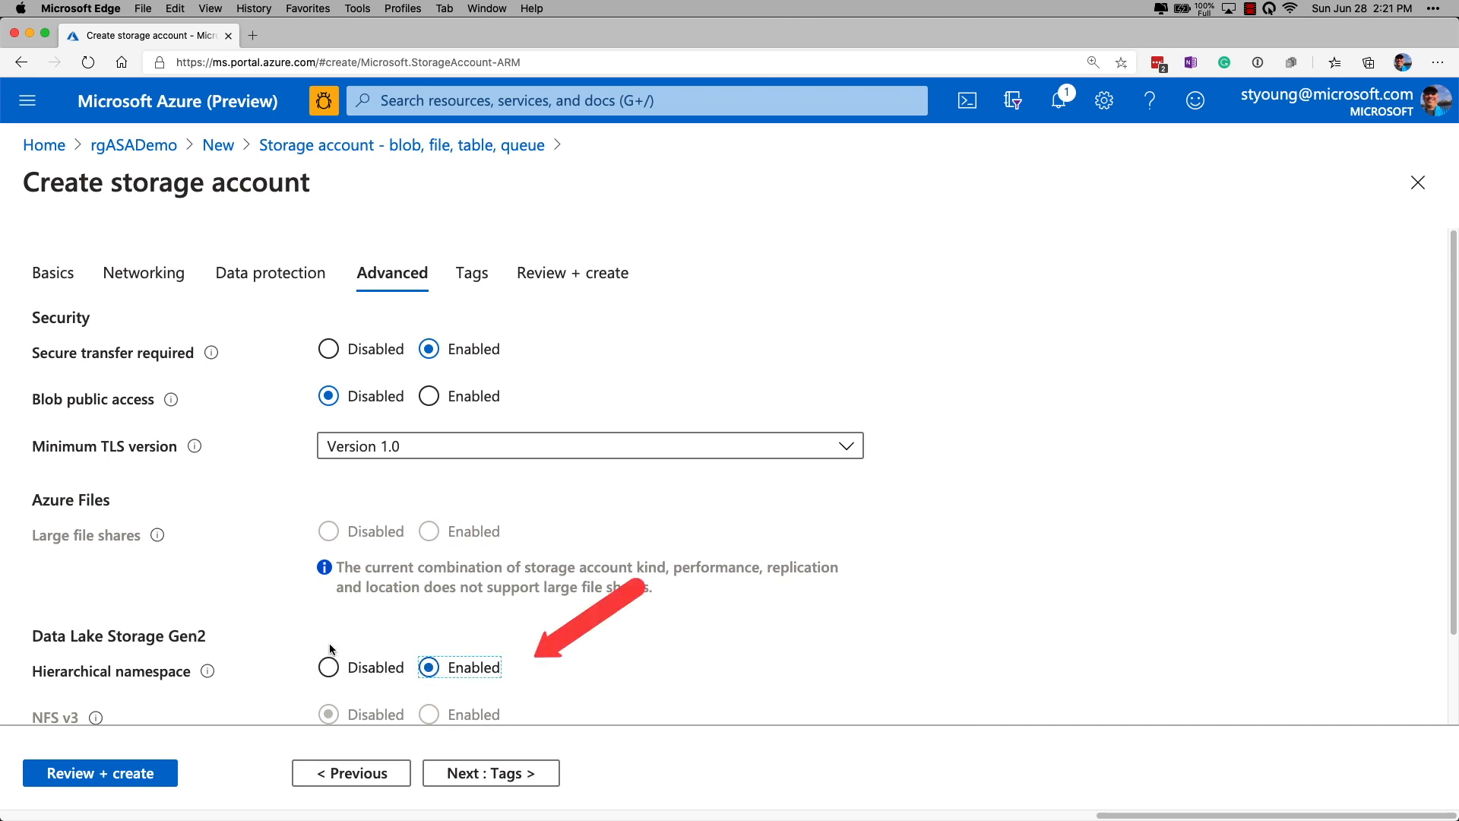
{"action": "scroll", "coordinate": [593, 649], "scroll_direction": "down", "scroll_amount": 3}
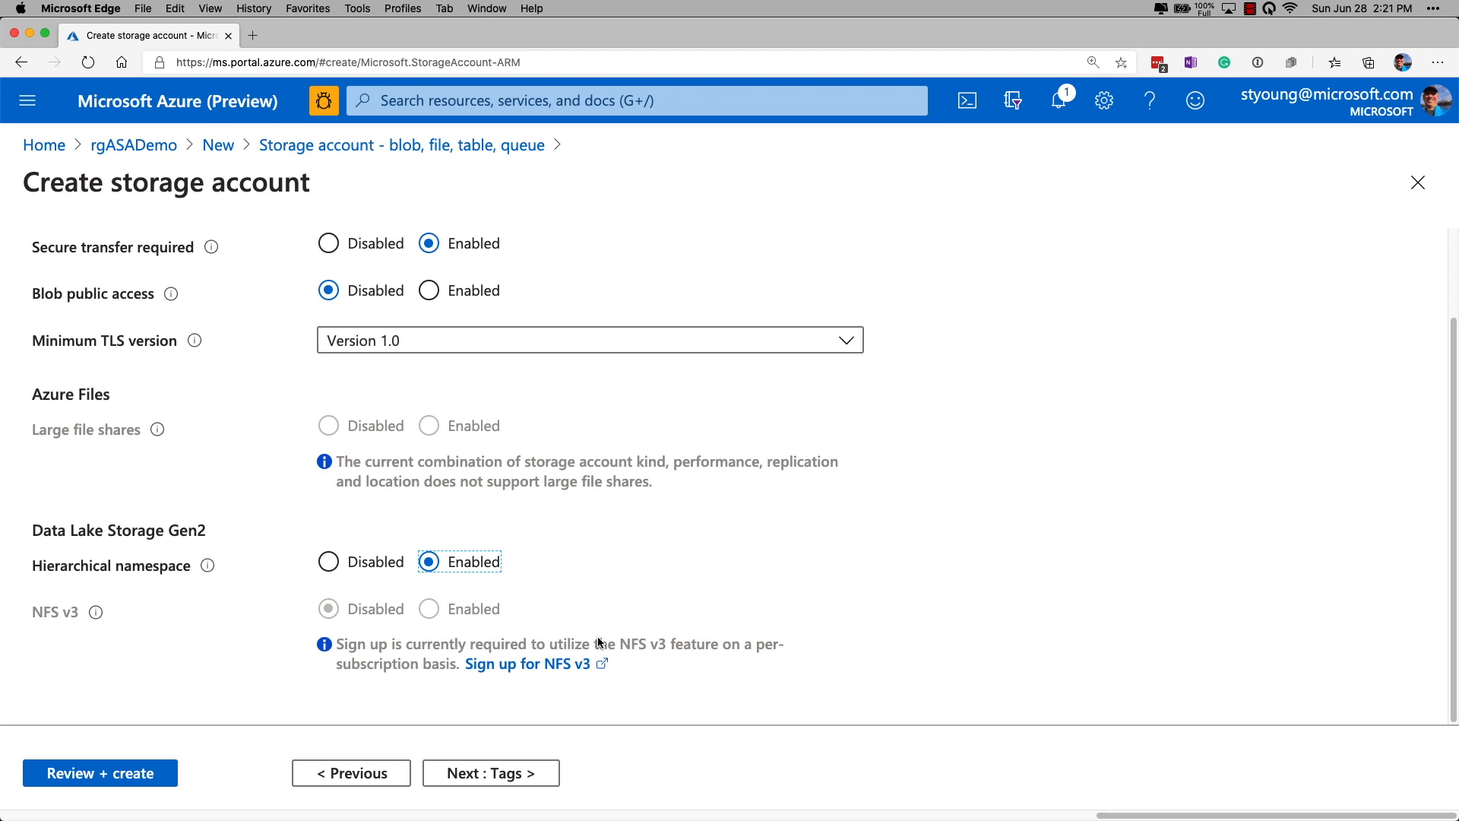
Step: Leave the tags empty, review the storage account configuration and create the account
{"action": "left_click", "coordinate": [509, 774]}
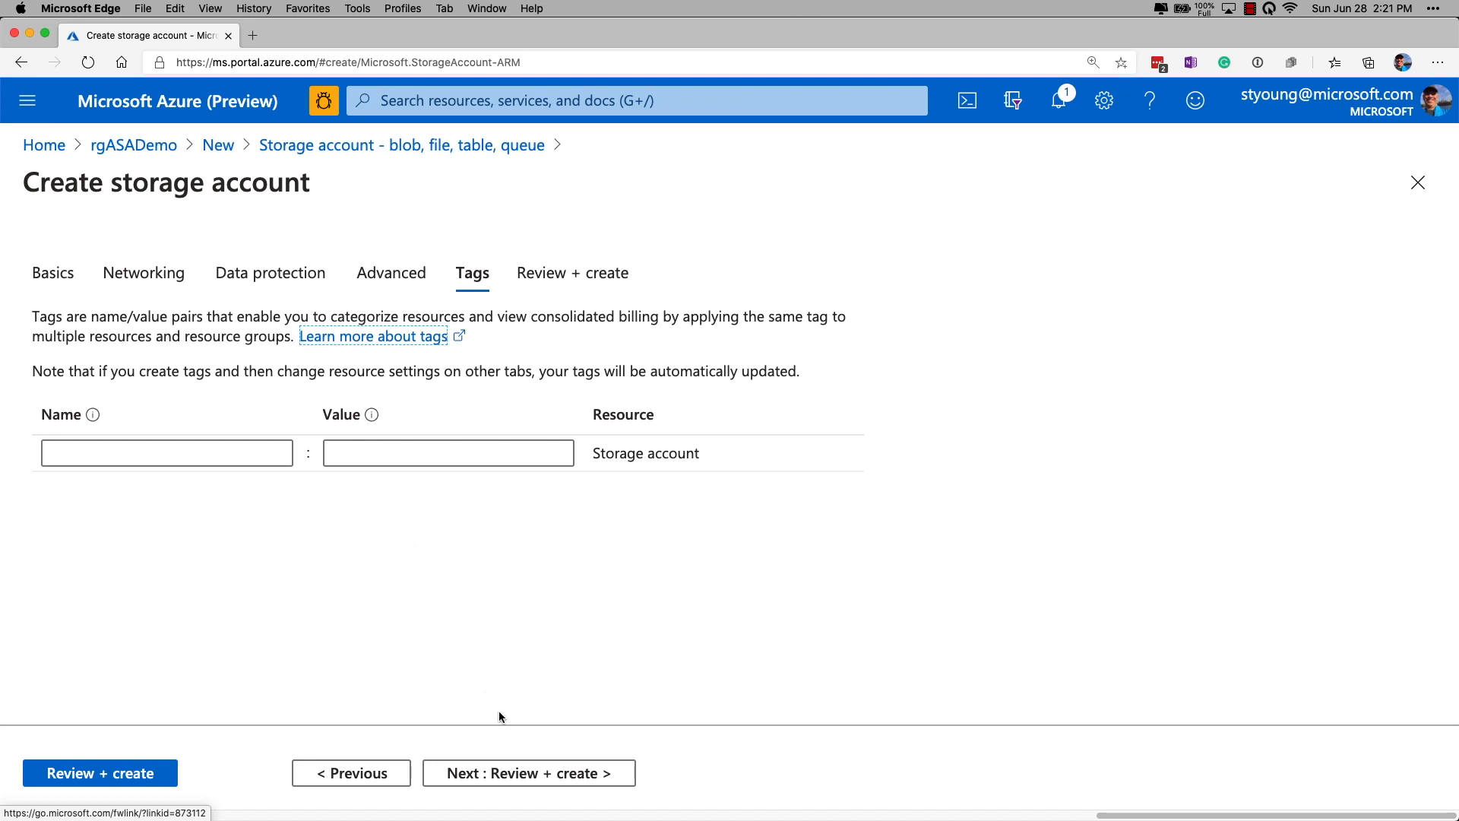
{"action": "left_click", "coordinate": [544, 778]}
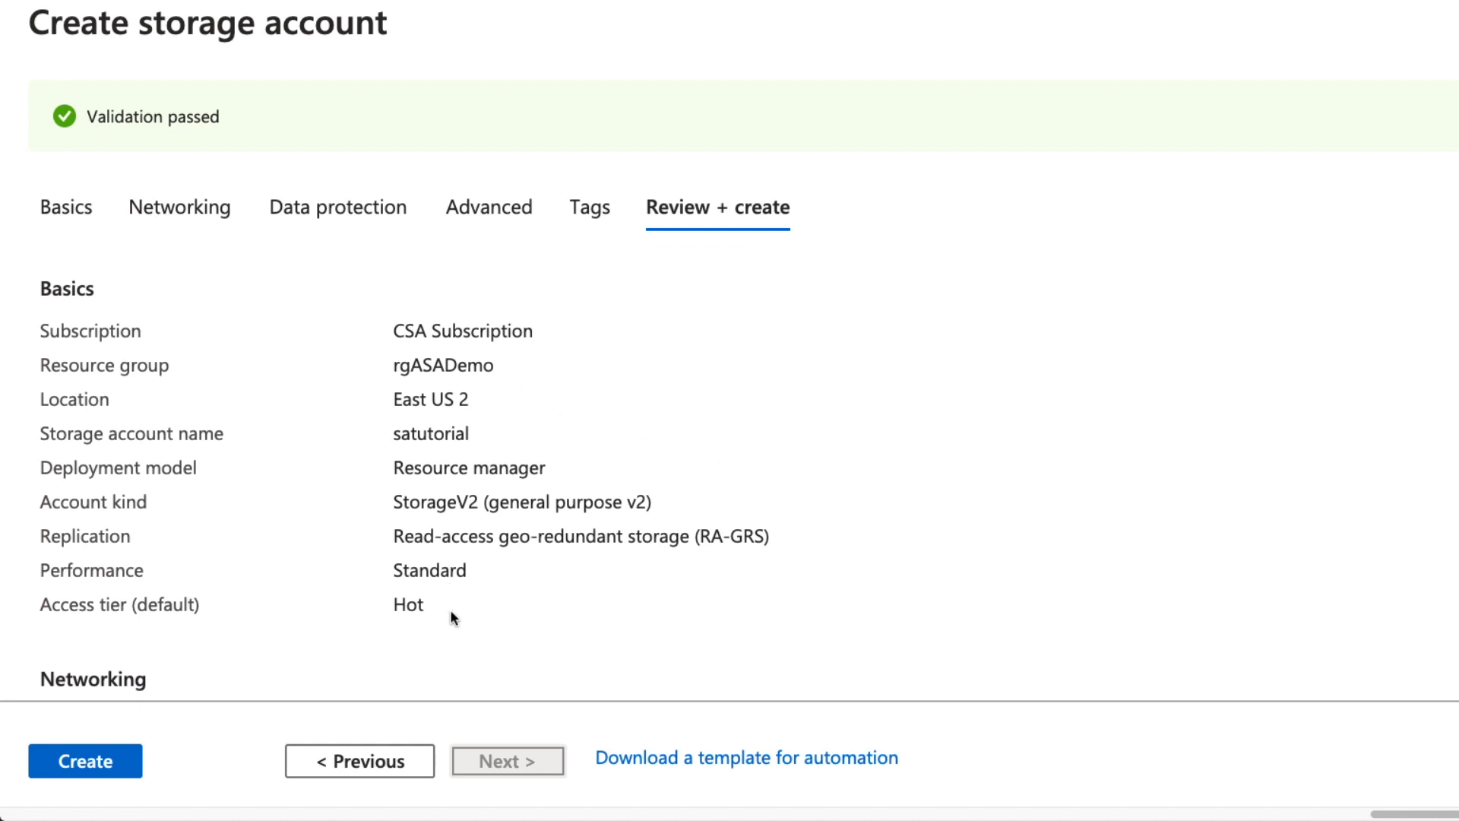
{"action": "left_click", "coordinate": [74, 760]}
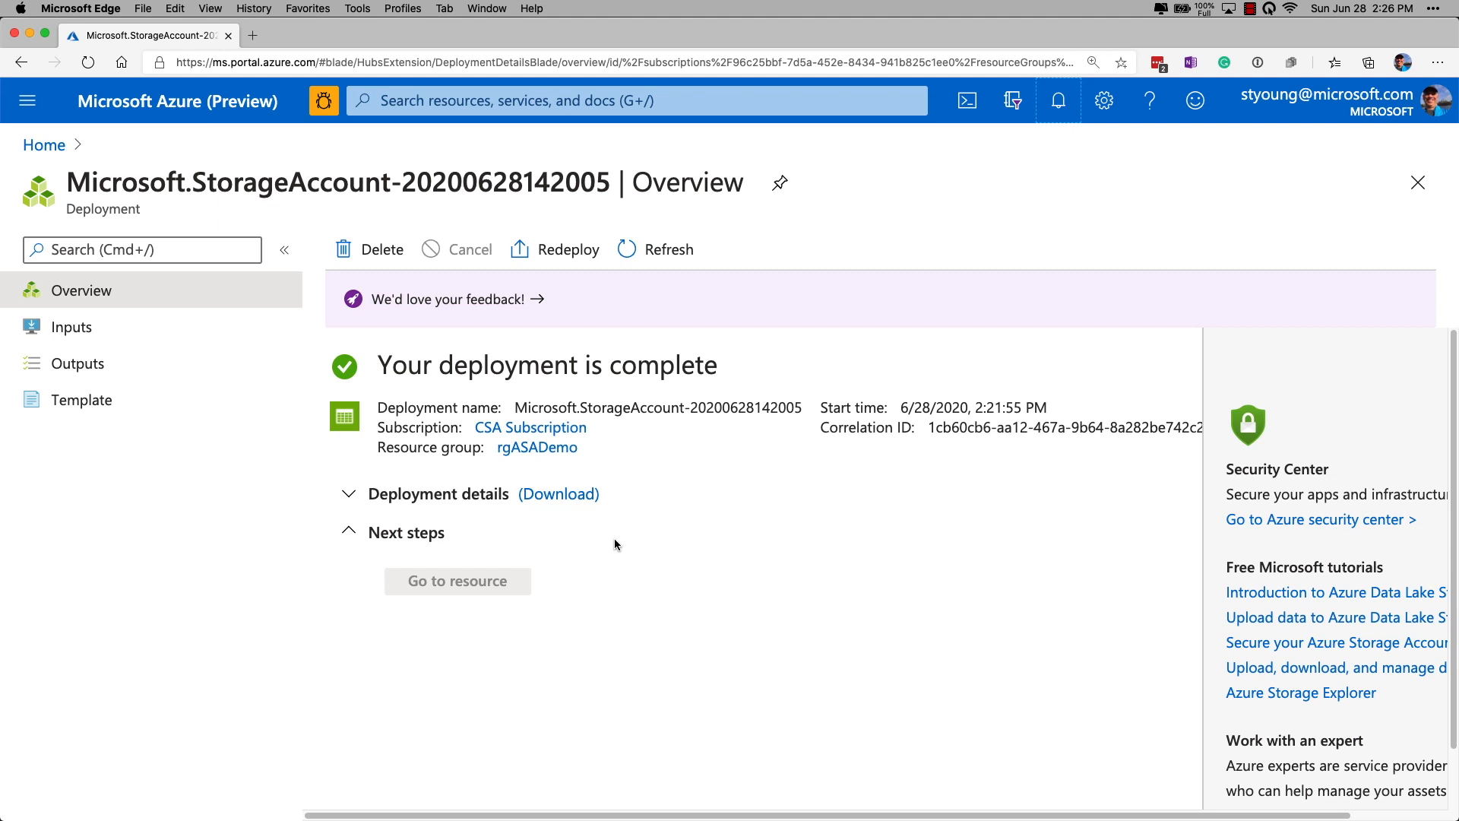
Step: Go to the rgASADemo resource group and start adding an "Azure Synapse Analytics (workspaces preview)" resource from the Marketplace
{"action": "left_click", "coordinate": [540, 450]}
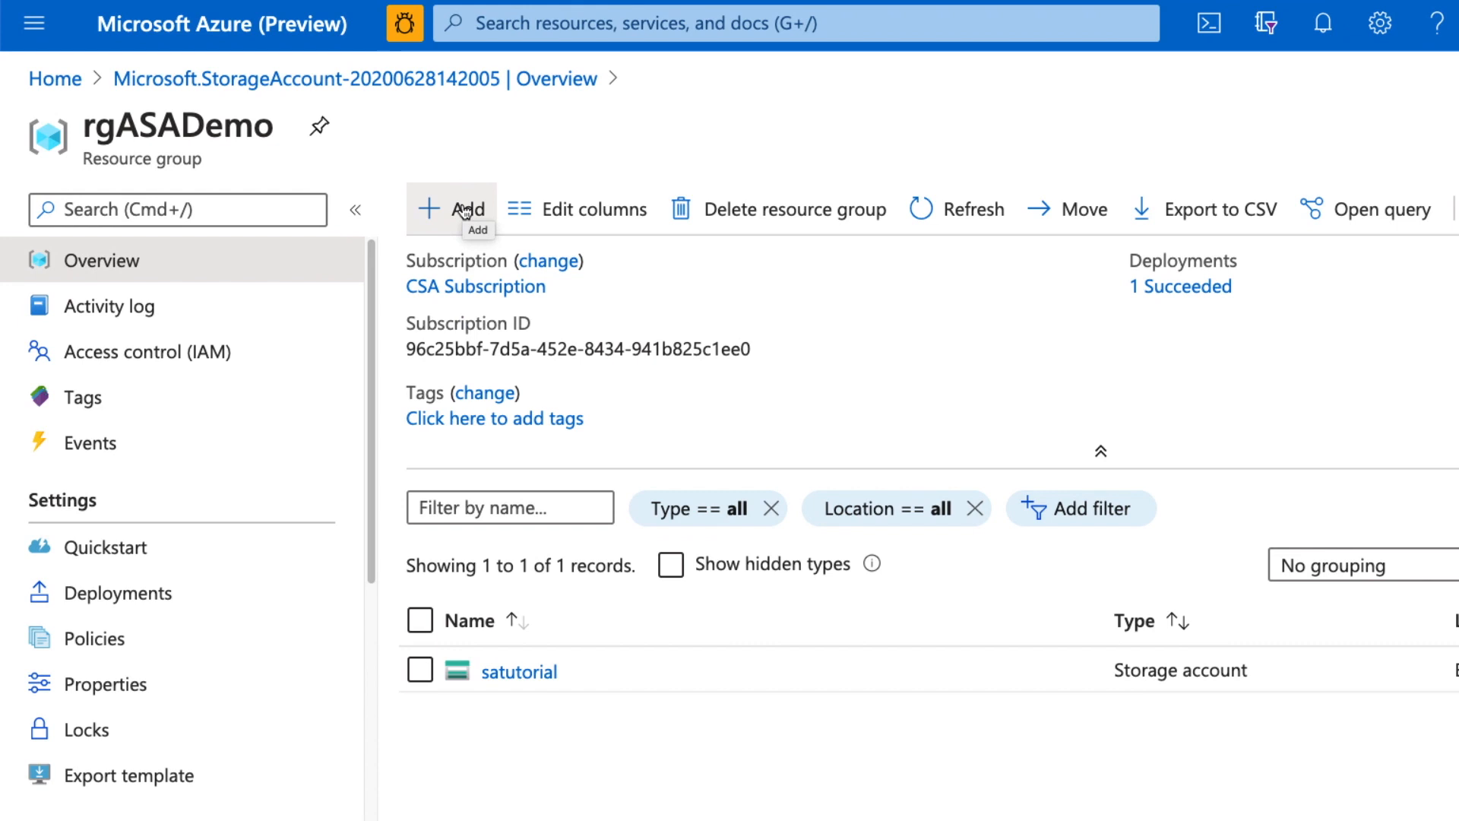
{"action": "left_click", "coordinate": [465, 210]}
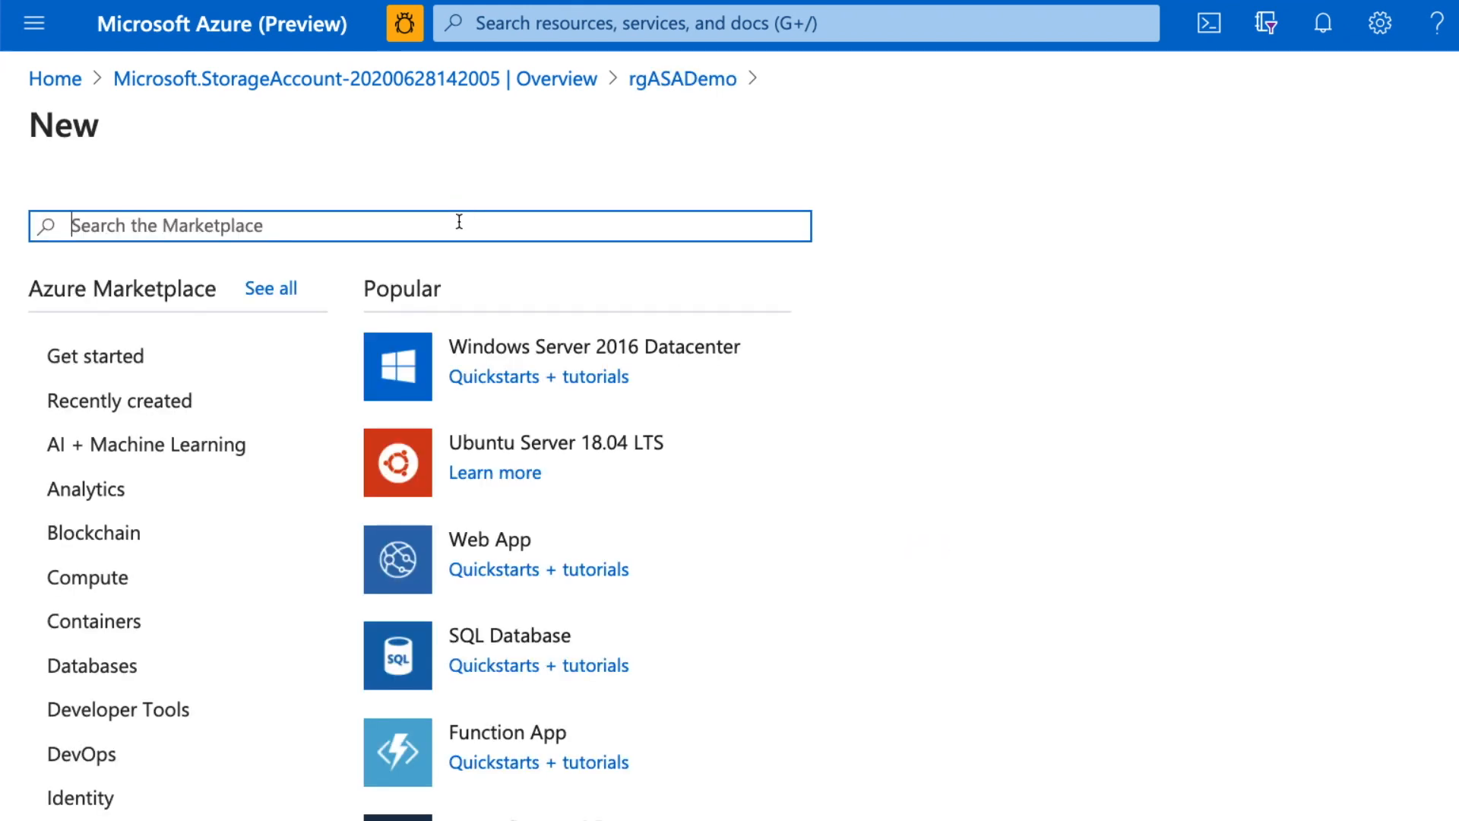
{"action": "type", "text": "synapse"}
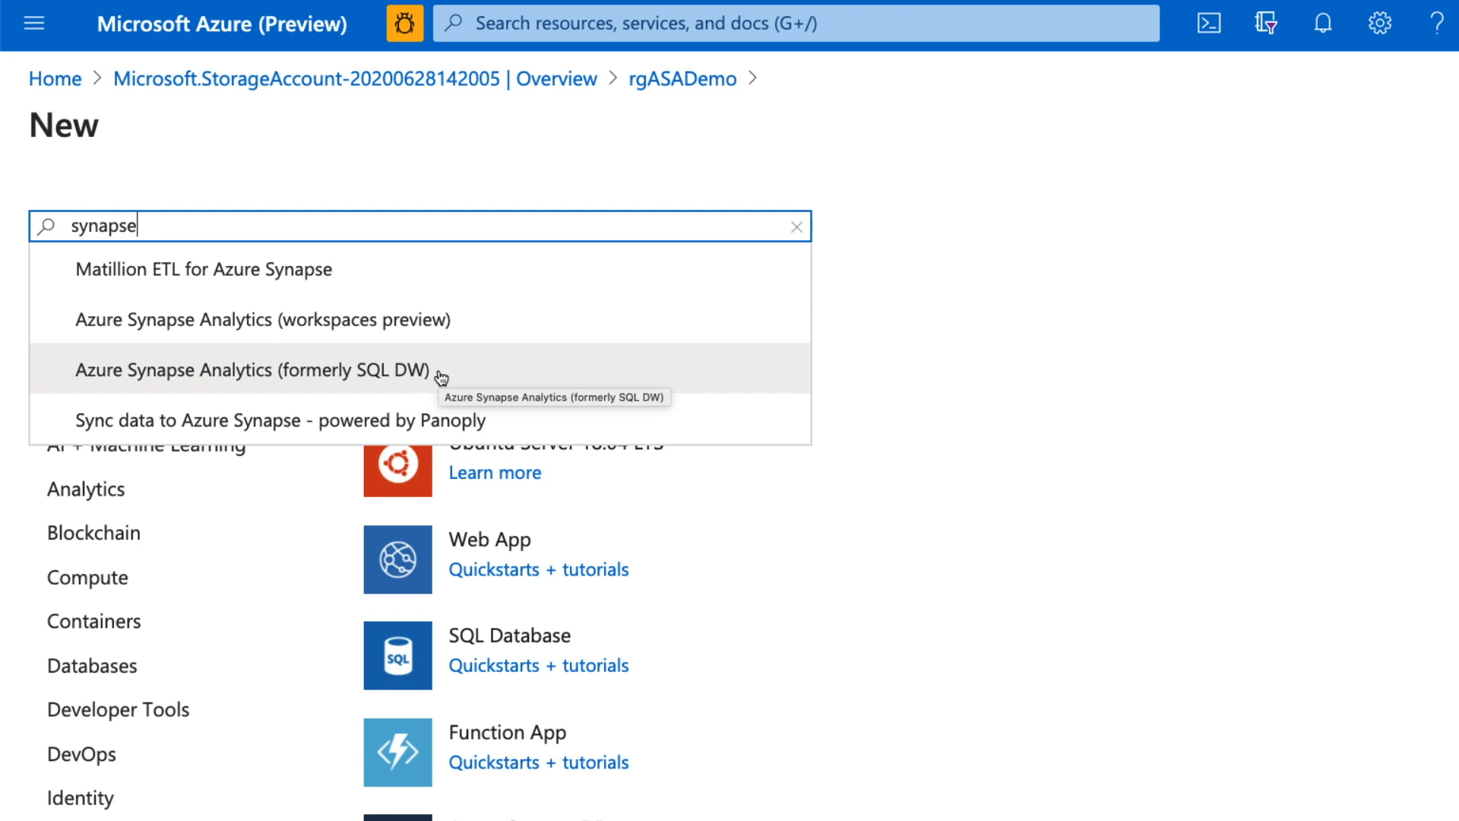
{"action": "left_click", "coordinate": [449, 327]}
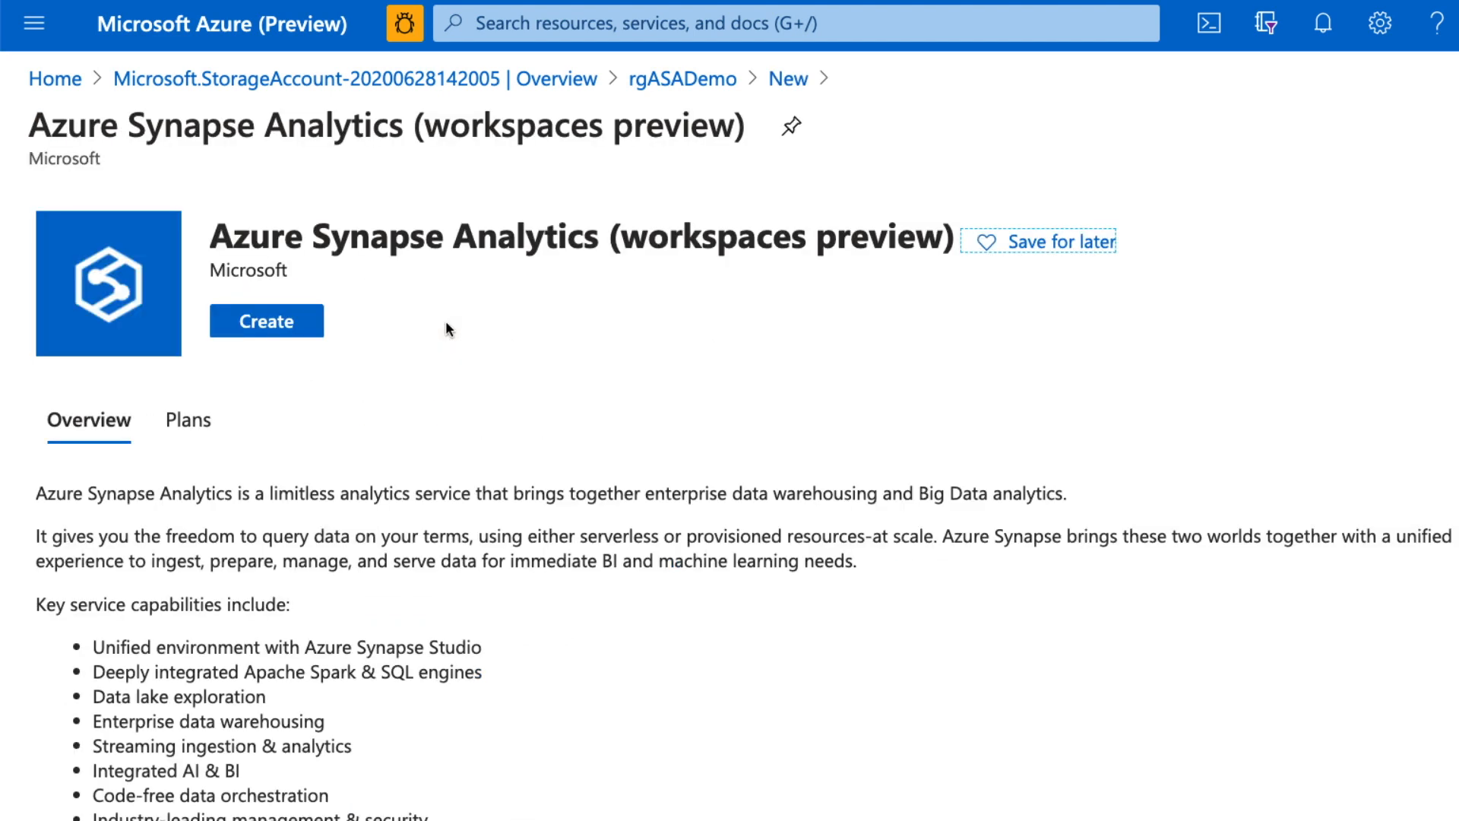
{"action": "left_click", "coordinate": [263, 323]}
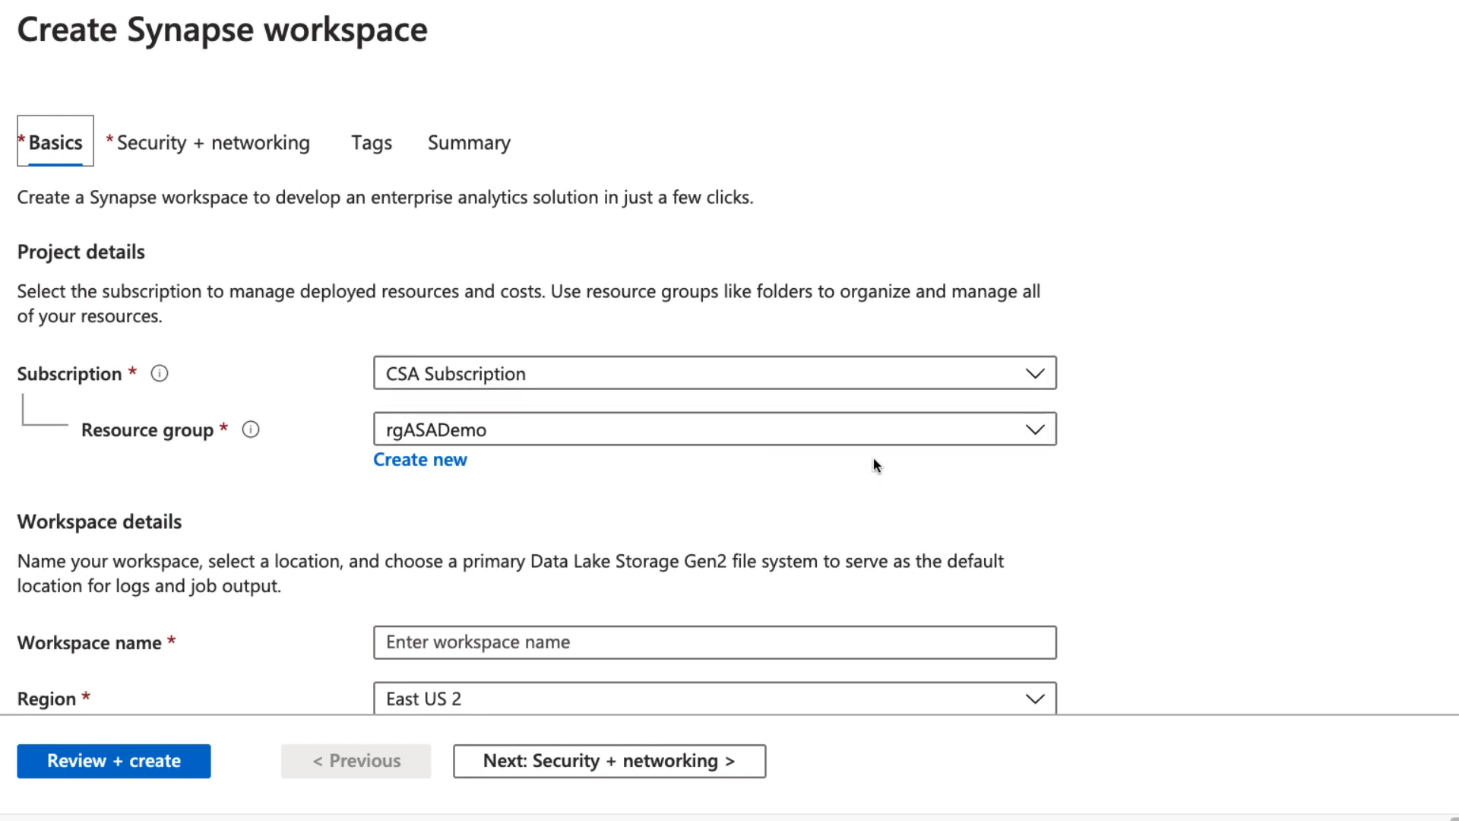
Step: Name the Synapse workspace wstutorialdemo and select satutorial as its Data Lake Storage Gen2 account
{"action": "scroll", "coordinate": [865, 473], "scroll_direction": "down", "scroll_amount": 5}
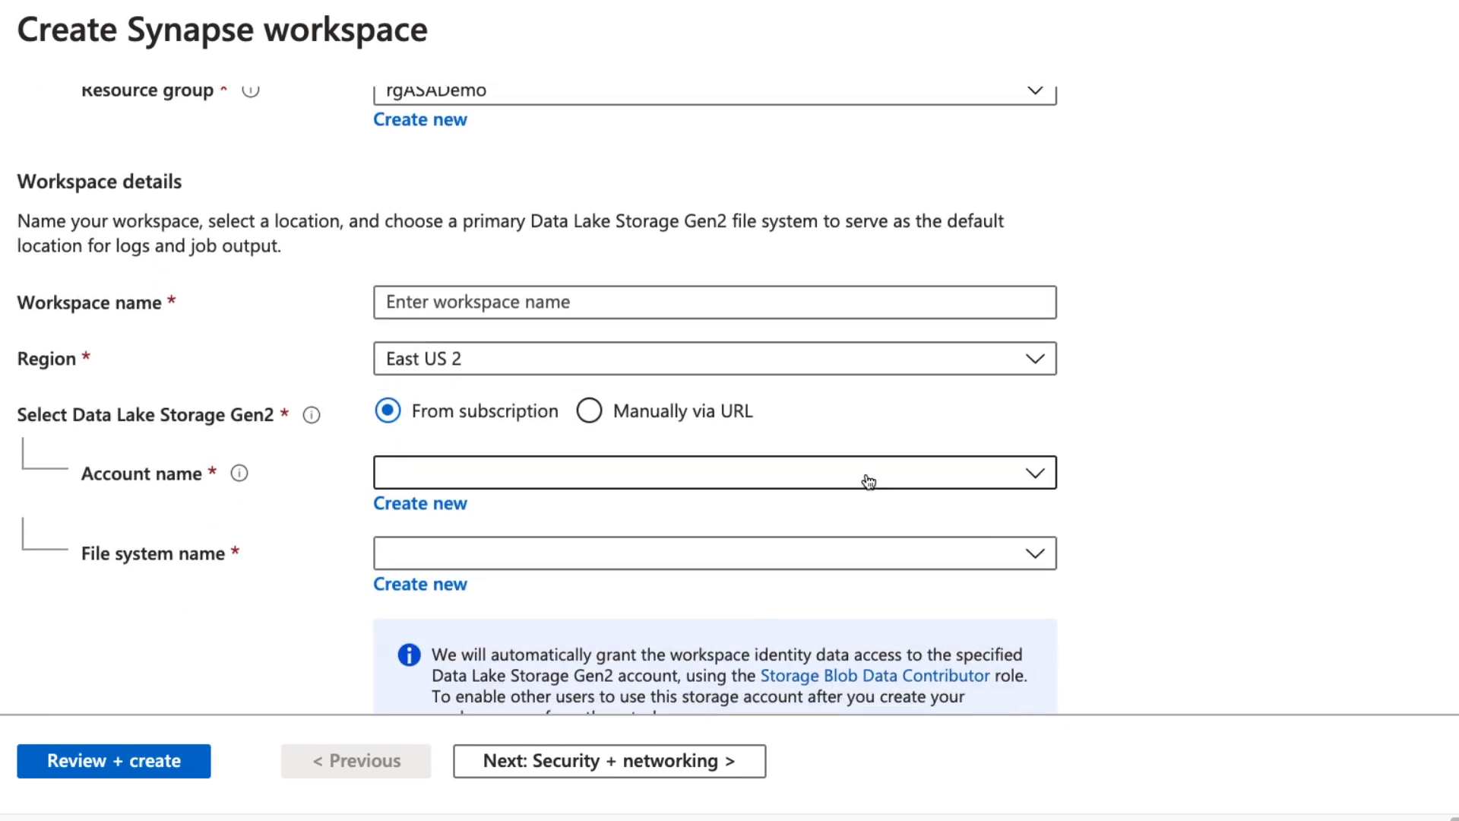
{"action": "left_click", "coordinate": [517, 238]}
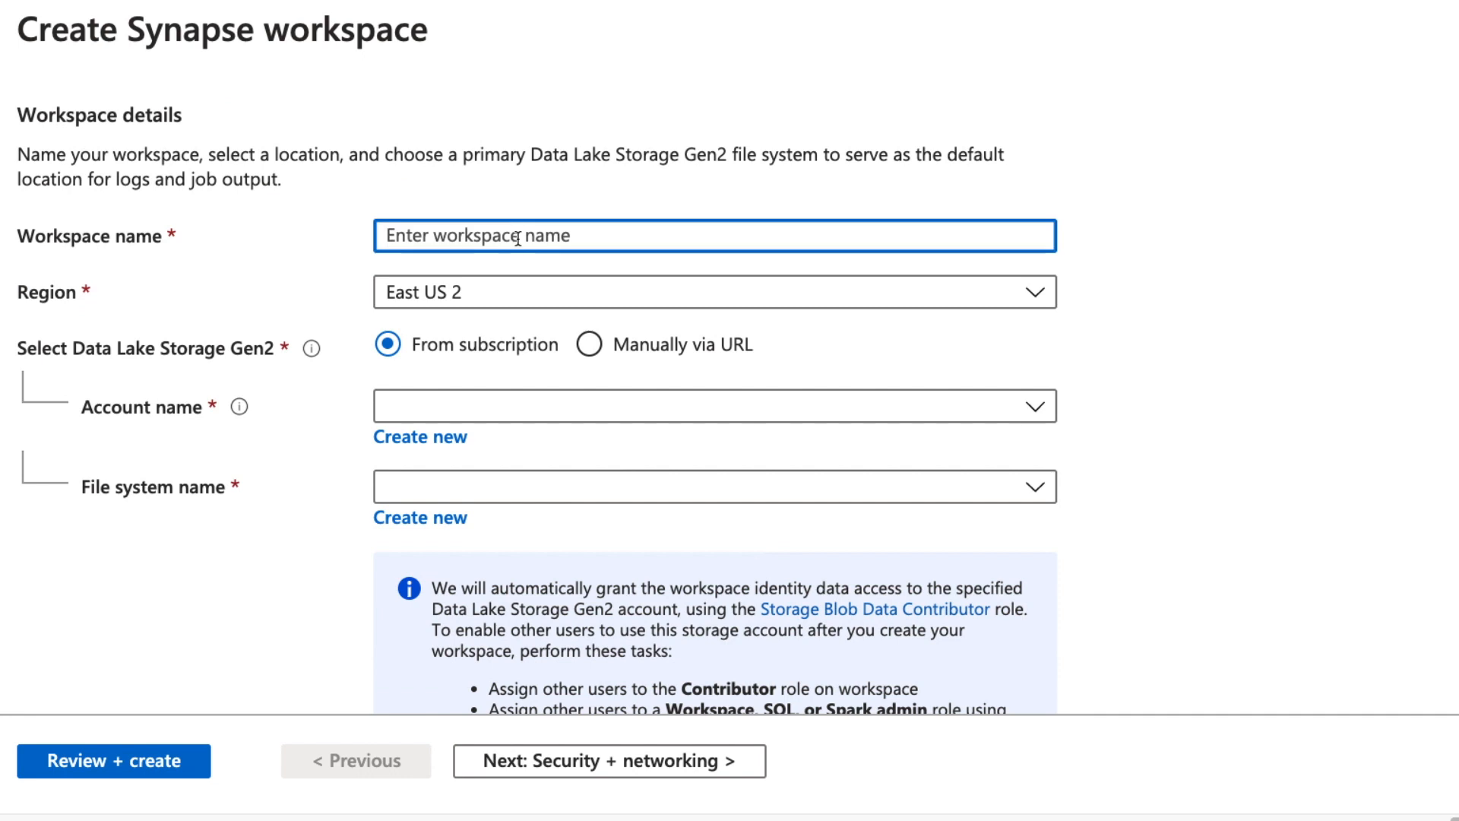
{"action": "type", "text": "ws"}
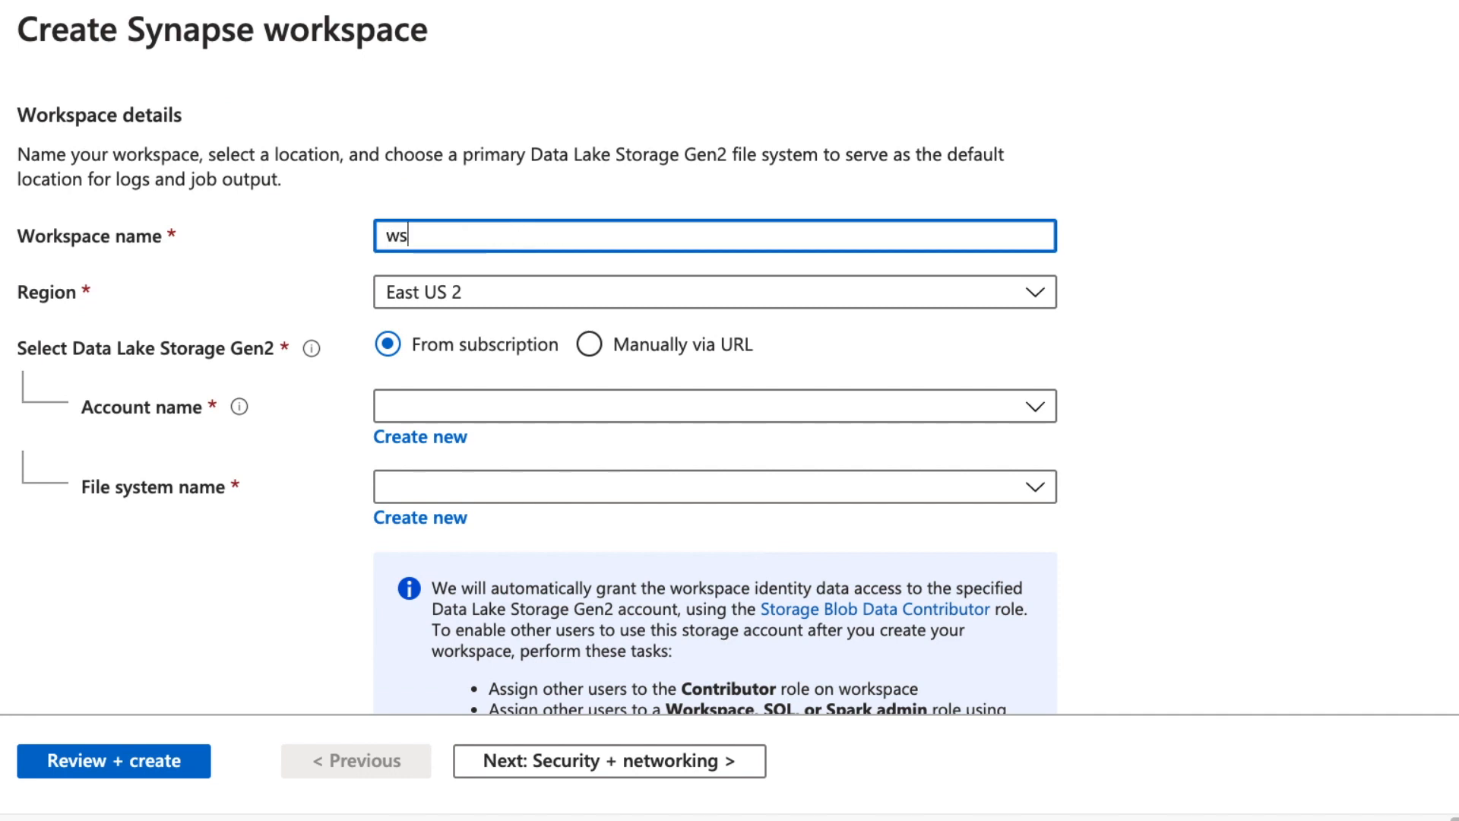
{"action": "type", "text": "tutorialdemo"}
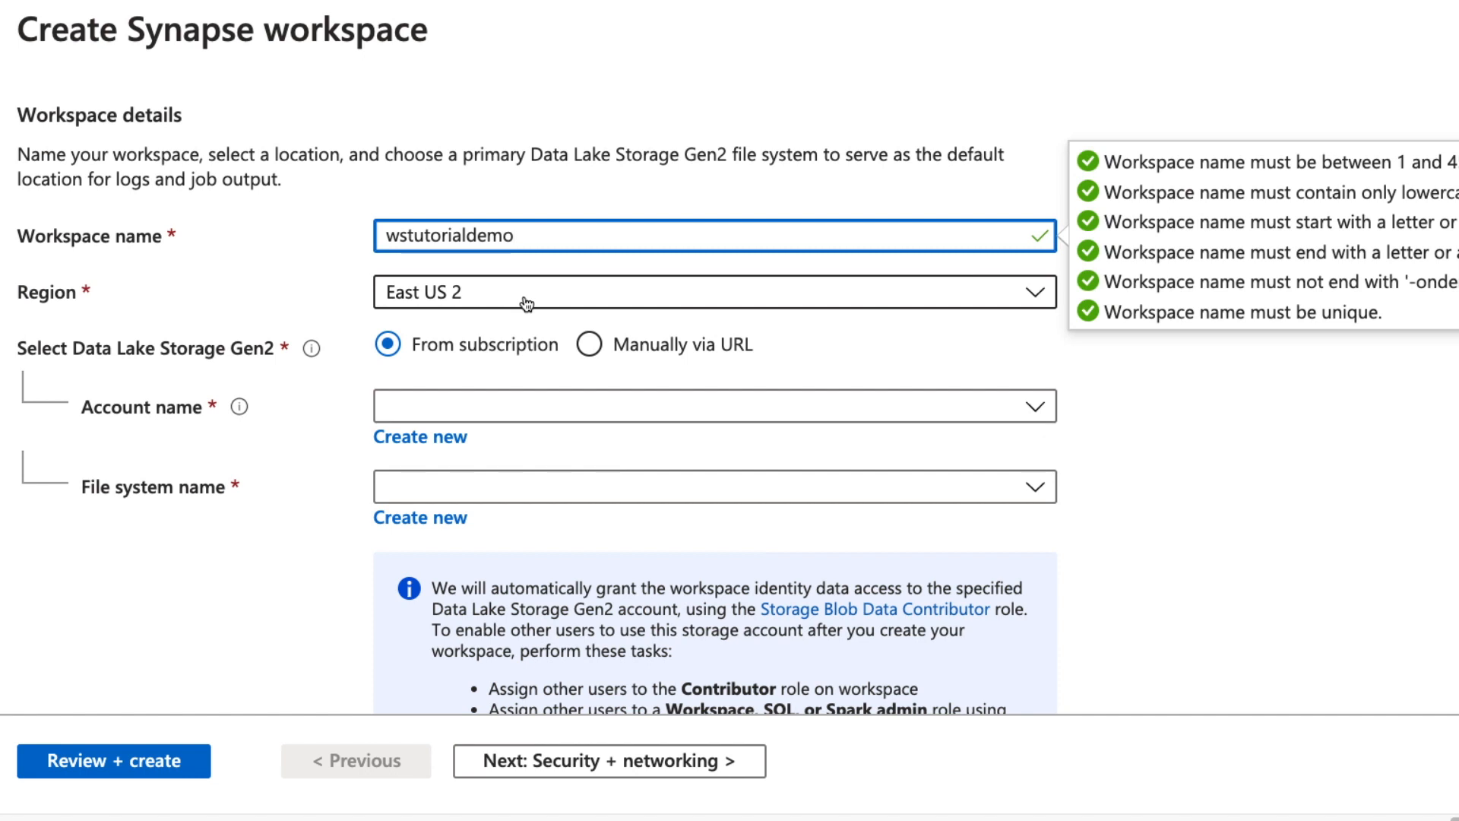
{"action": "left_click", "coordinate": [486, 411]}
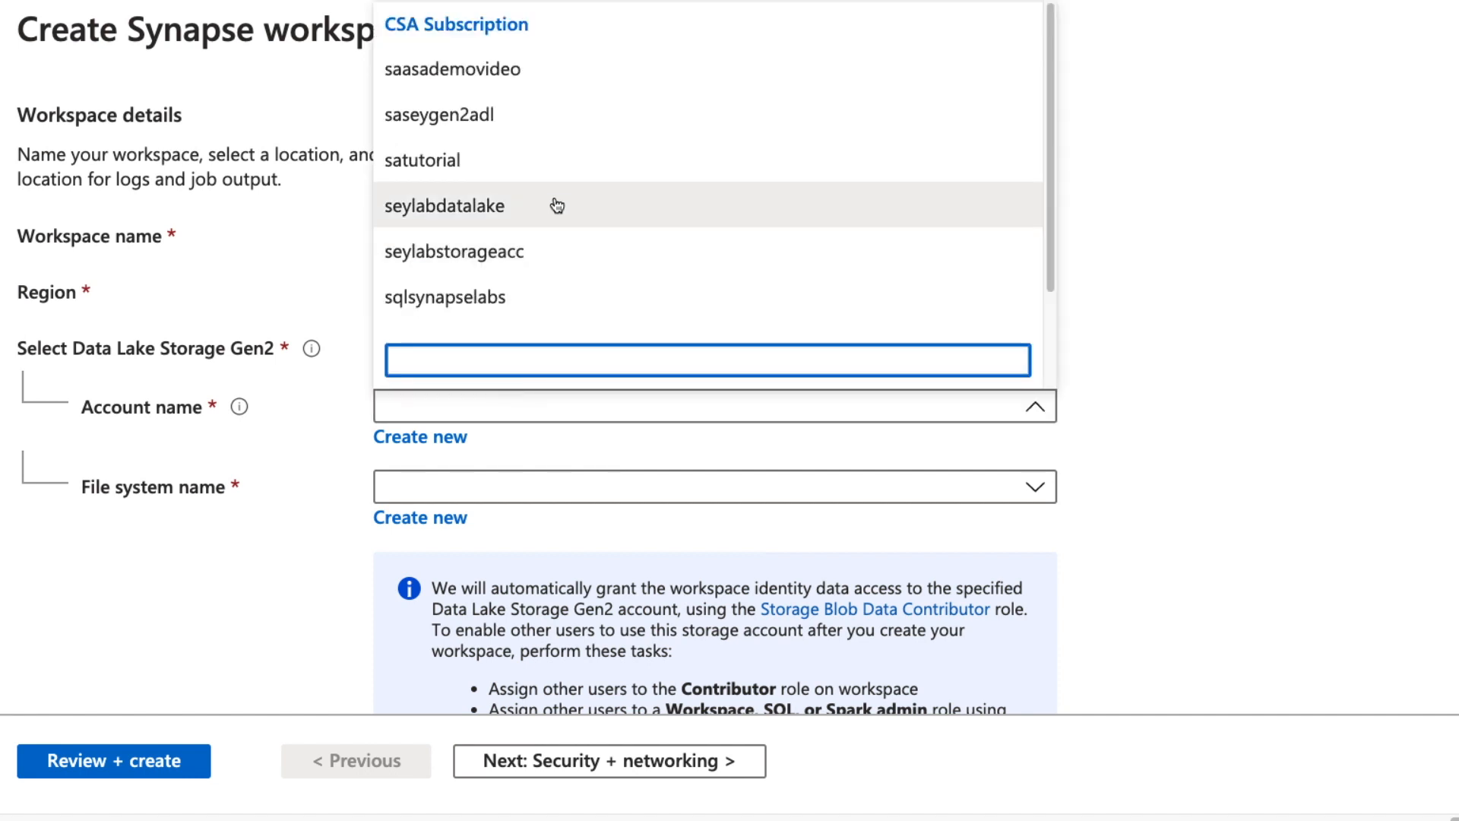
{"action": "left_click", "coordinate": [446, 165]}
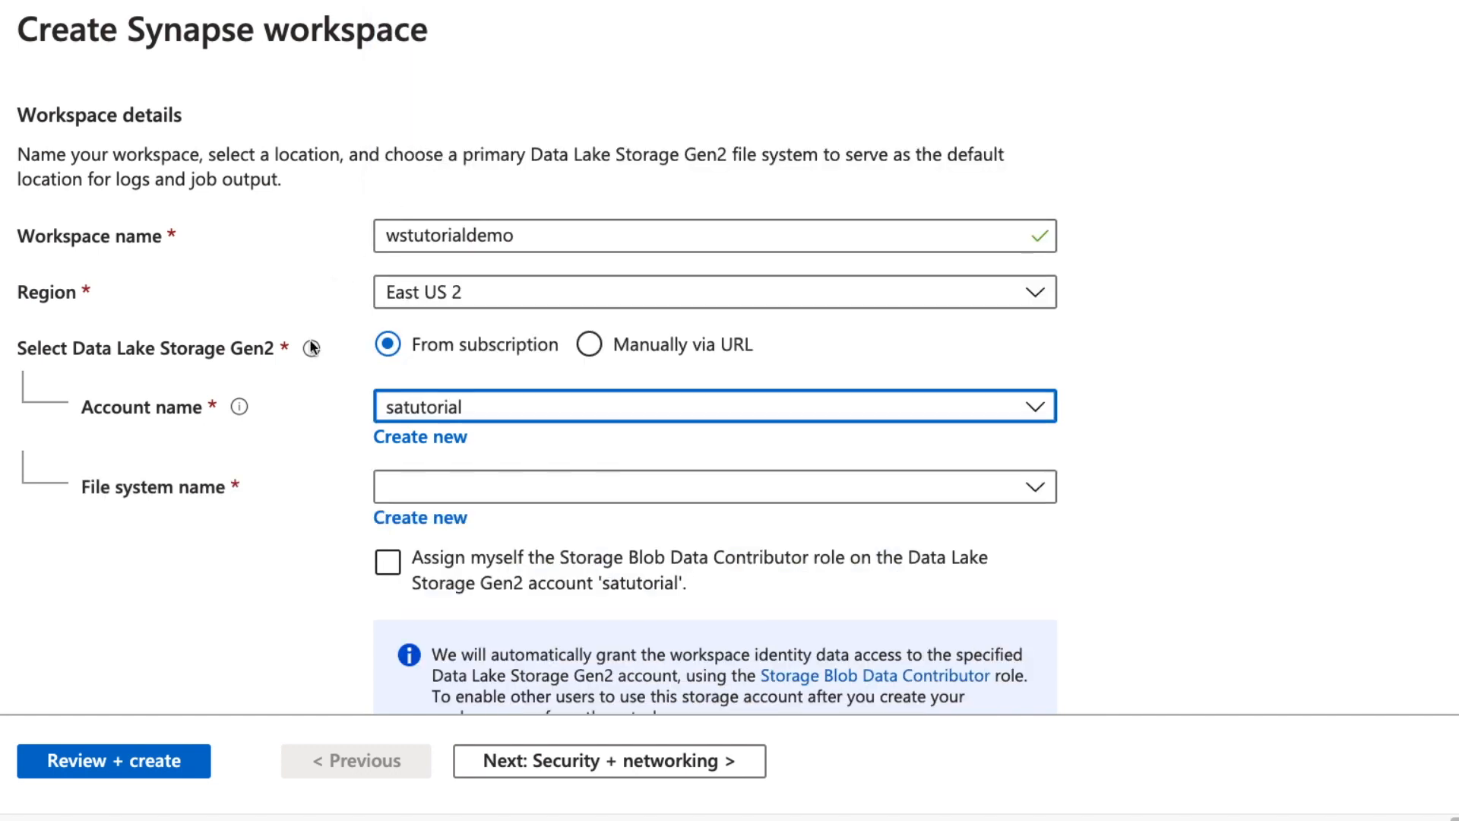
Step: Create a new file system named fstutorialdemo and assign yourself the Storage Blob Data Contributor role on the storage account
{"action": "left_click", "coordinate": [416, 523]}
{"action": "type", "text": "fstutorialdemo"}
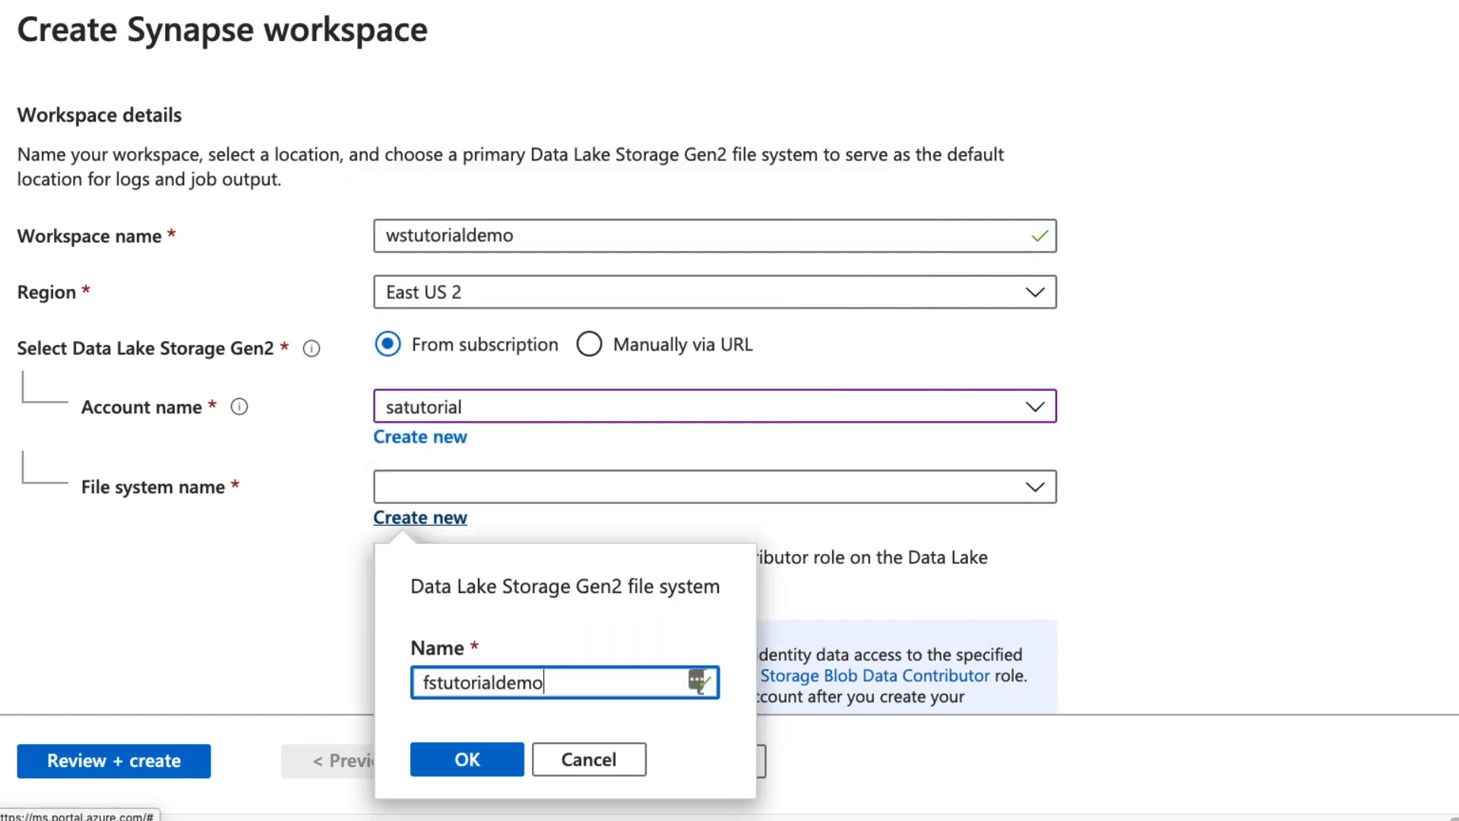
{"action": "left_click", "coordinate": [472, 775]}
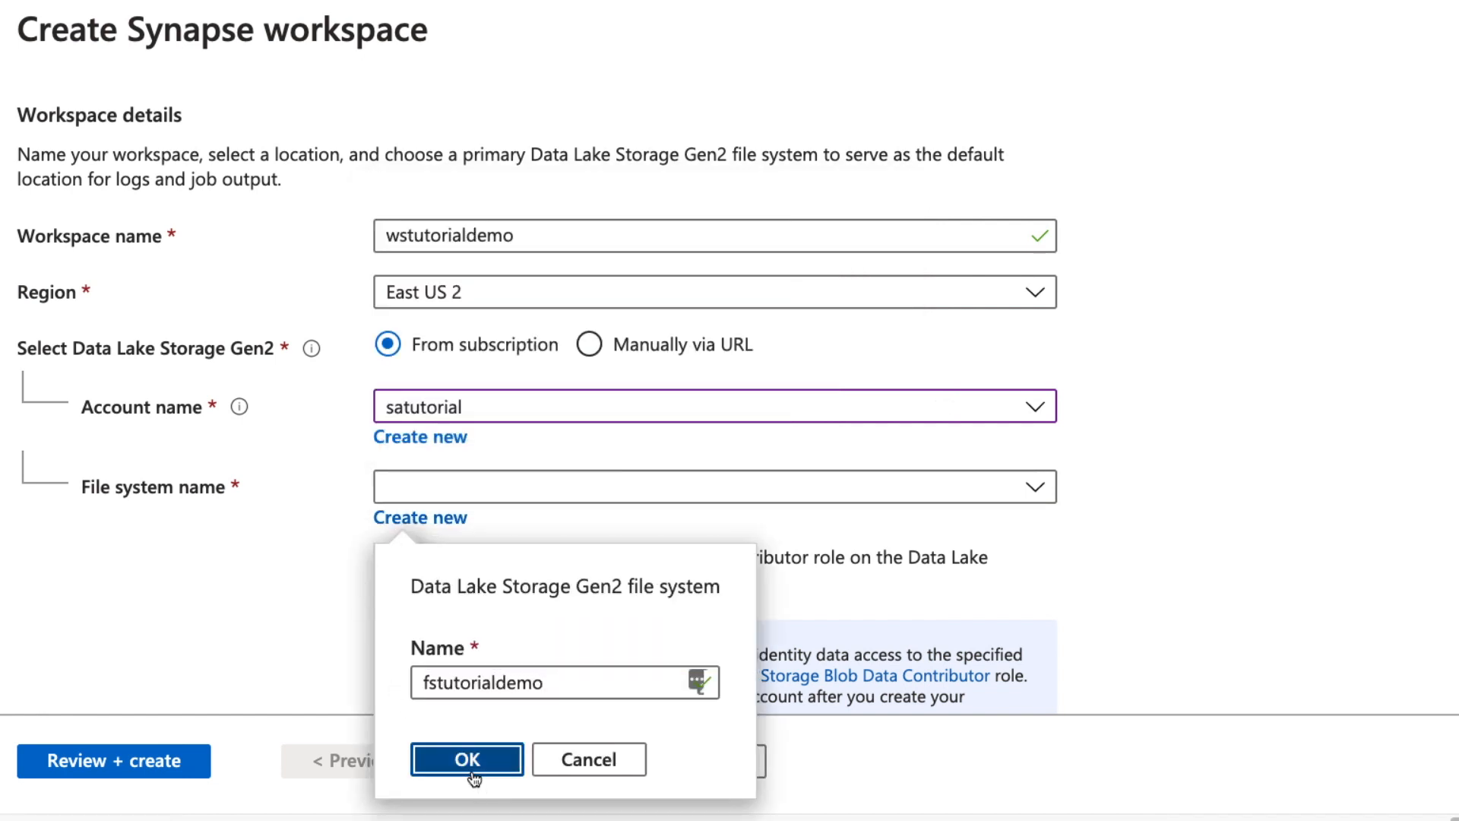
{"action": "scroll", "coordinate": [1135, 564], "scroll_direction": "down", "scroll_amount": 1}
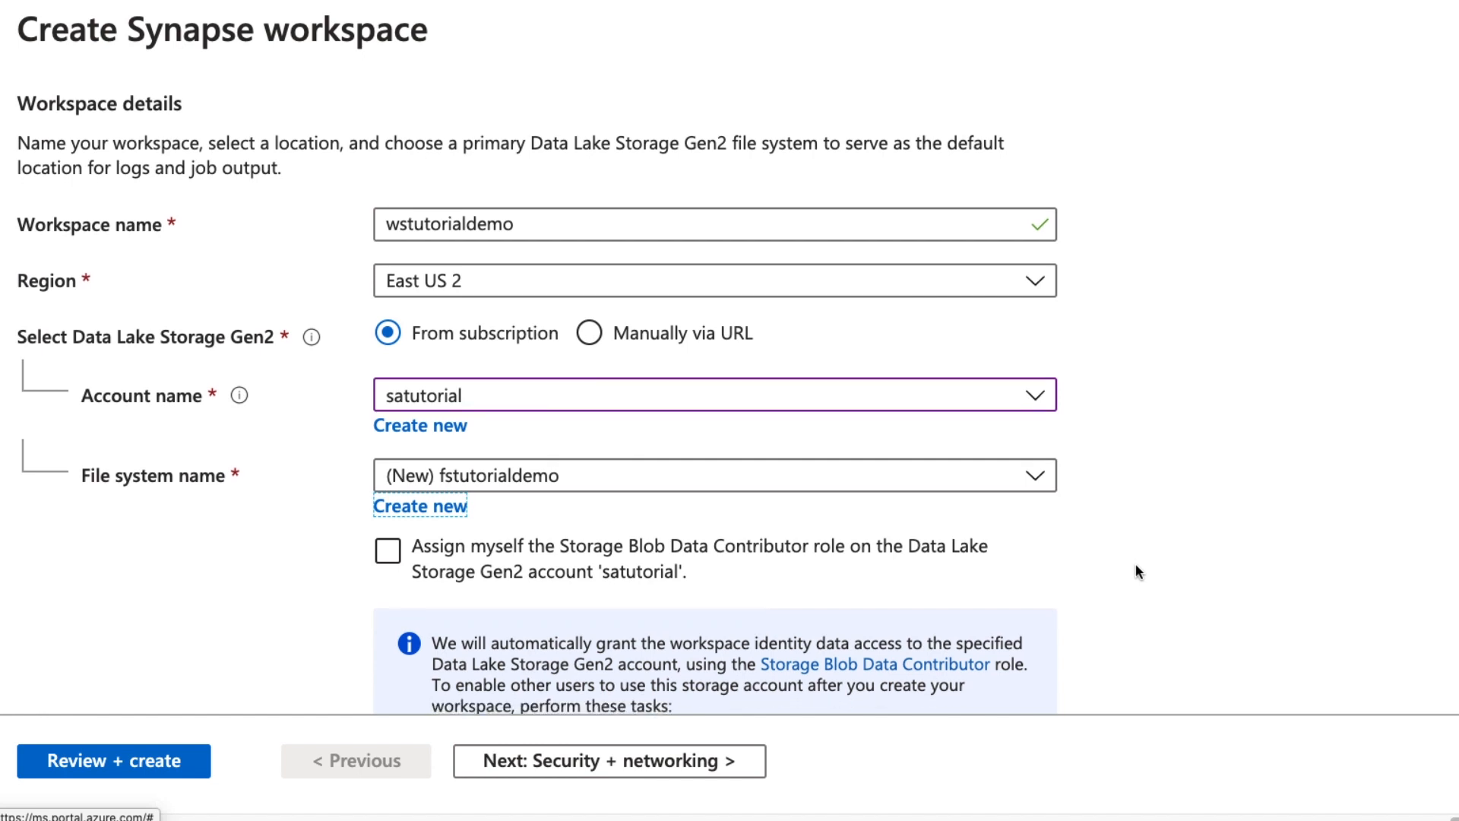
{"action": "left_click", "coordinate": [388, 552]}
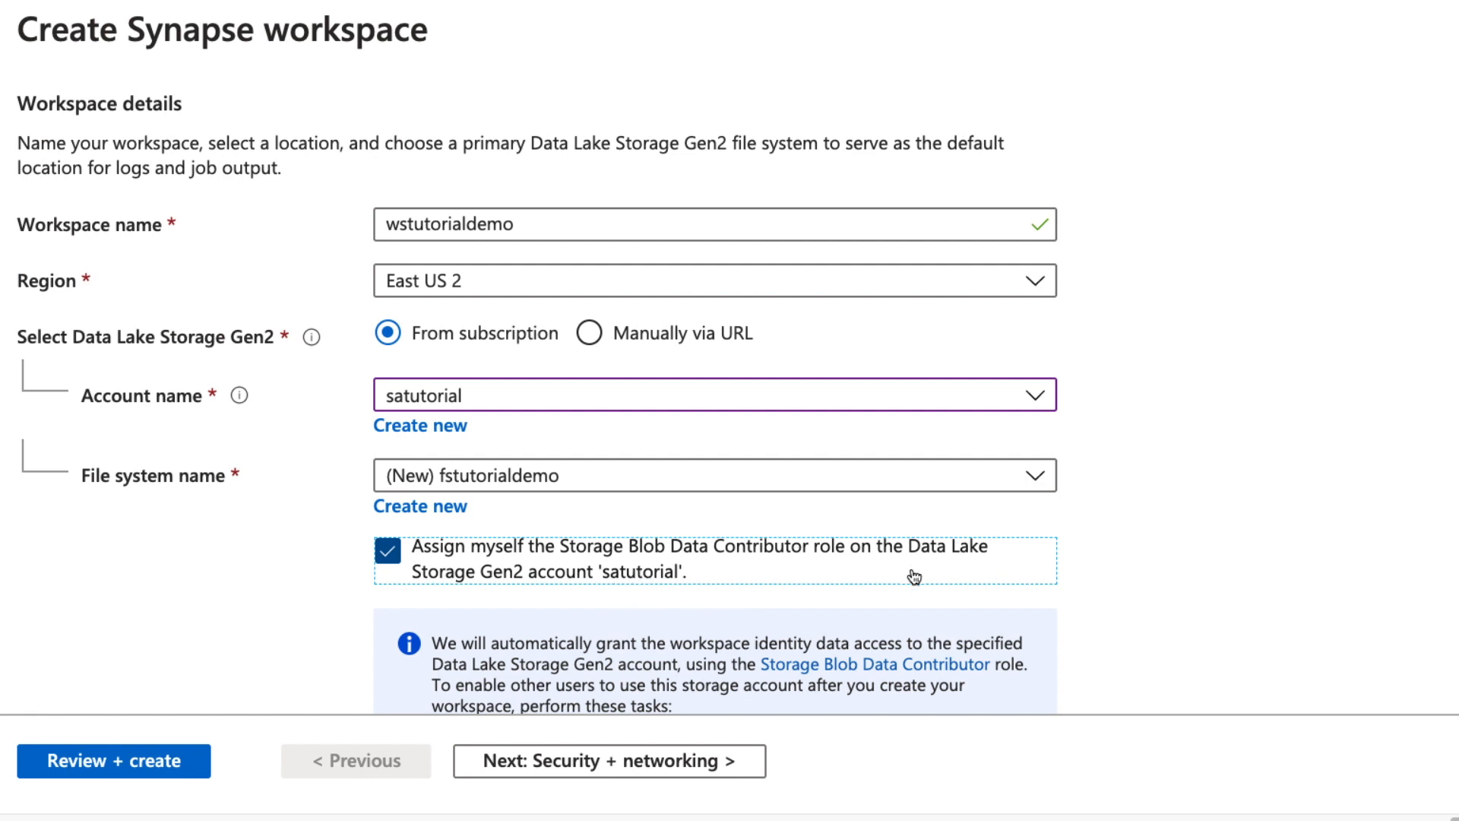
{"action": "scroll", "coordinate": [1155, 590], "scroll_direction": "down", "scroll_amount": 3}
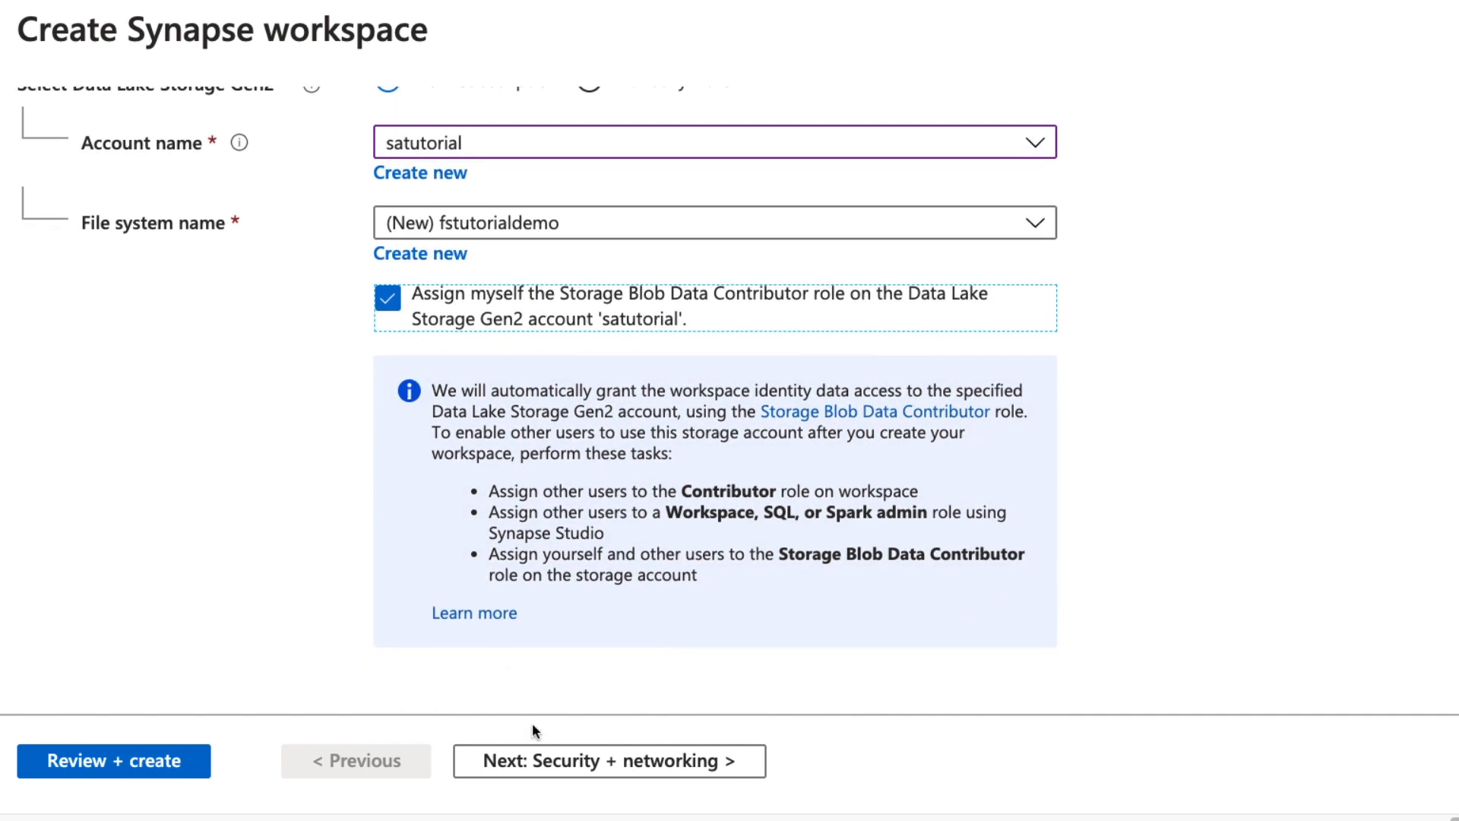
Step: In the workspace's security settings, keep the default admin username and enter and confirm the SQL administrator password
{"action": "left_click", "coordinate": [558, 764]}
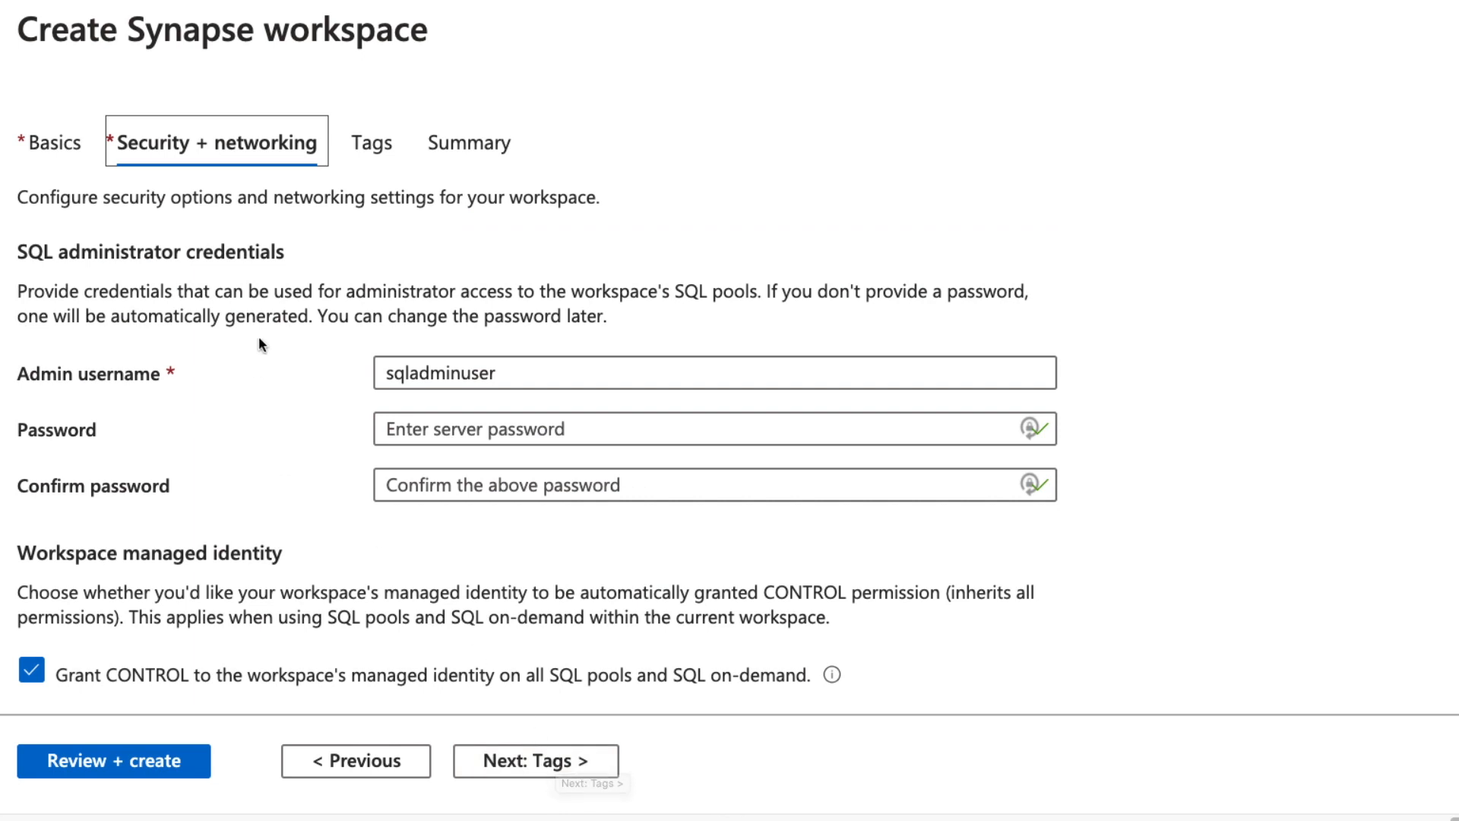
{"action": "left_click", "coordinate": [450, 374]}
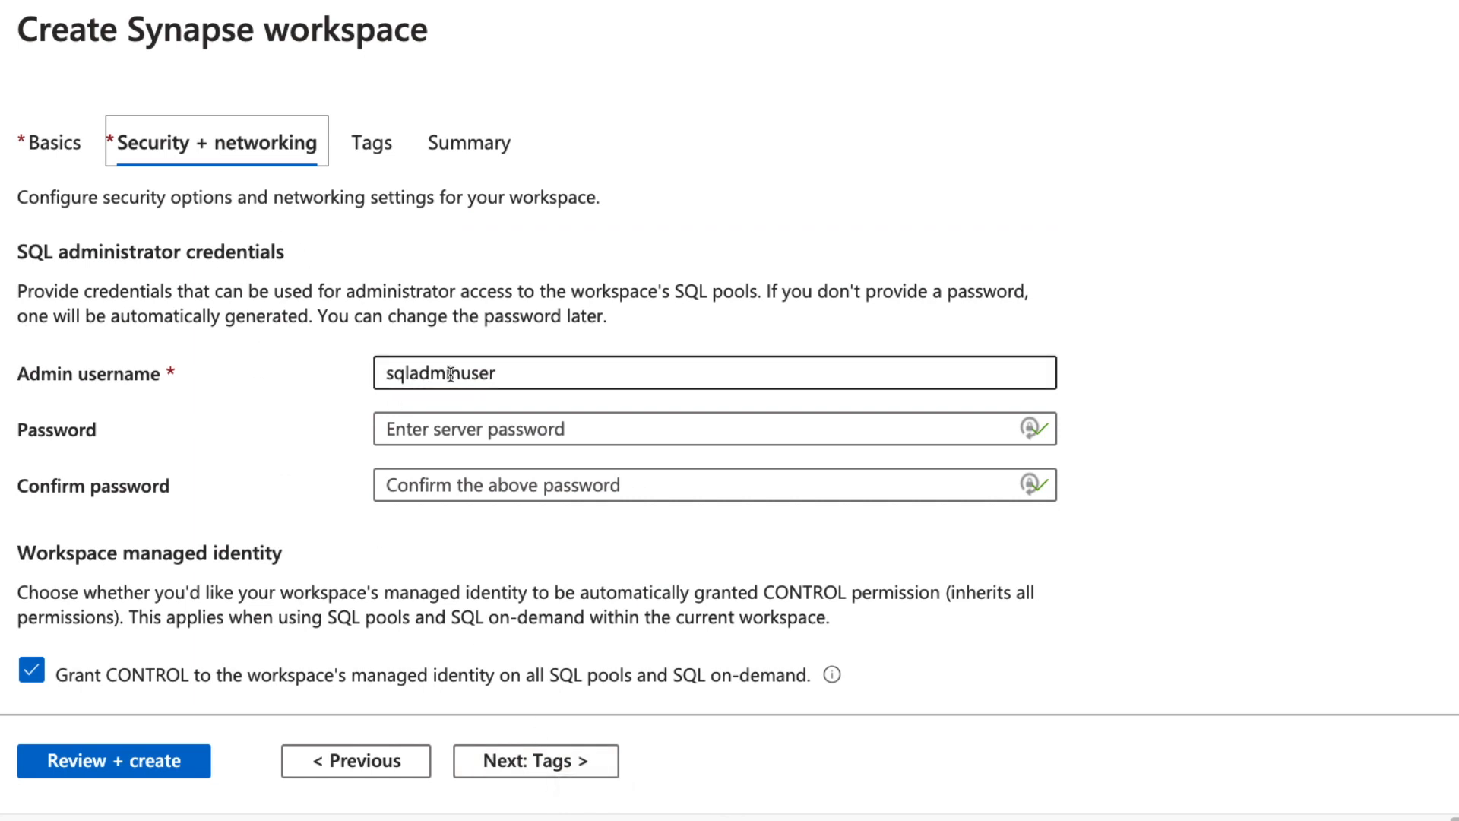
{"action": "left_click", "coordinate": [497, 430]}
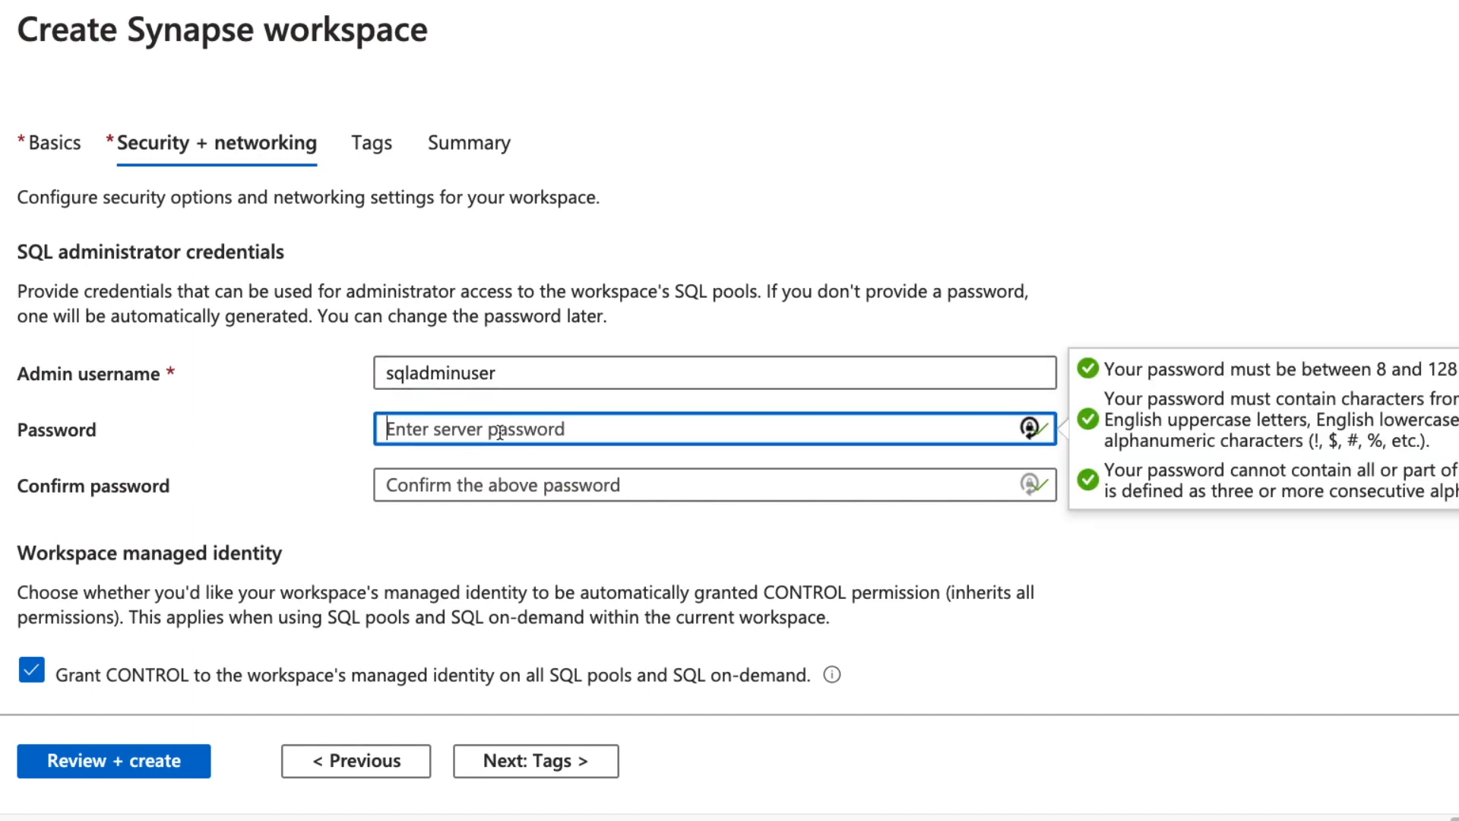
{"action": "key", "text": "ctrl+v"}
{"action": "left_click", "coordinate": [509, 485]}
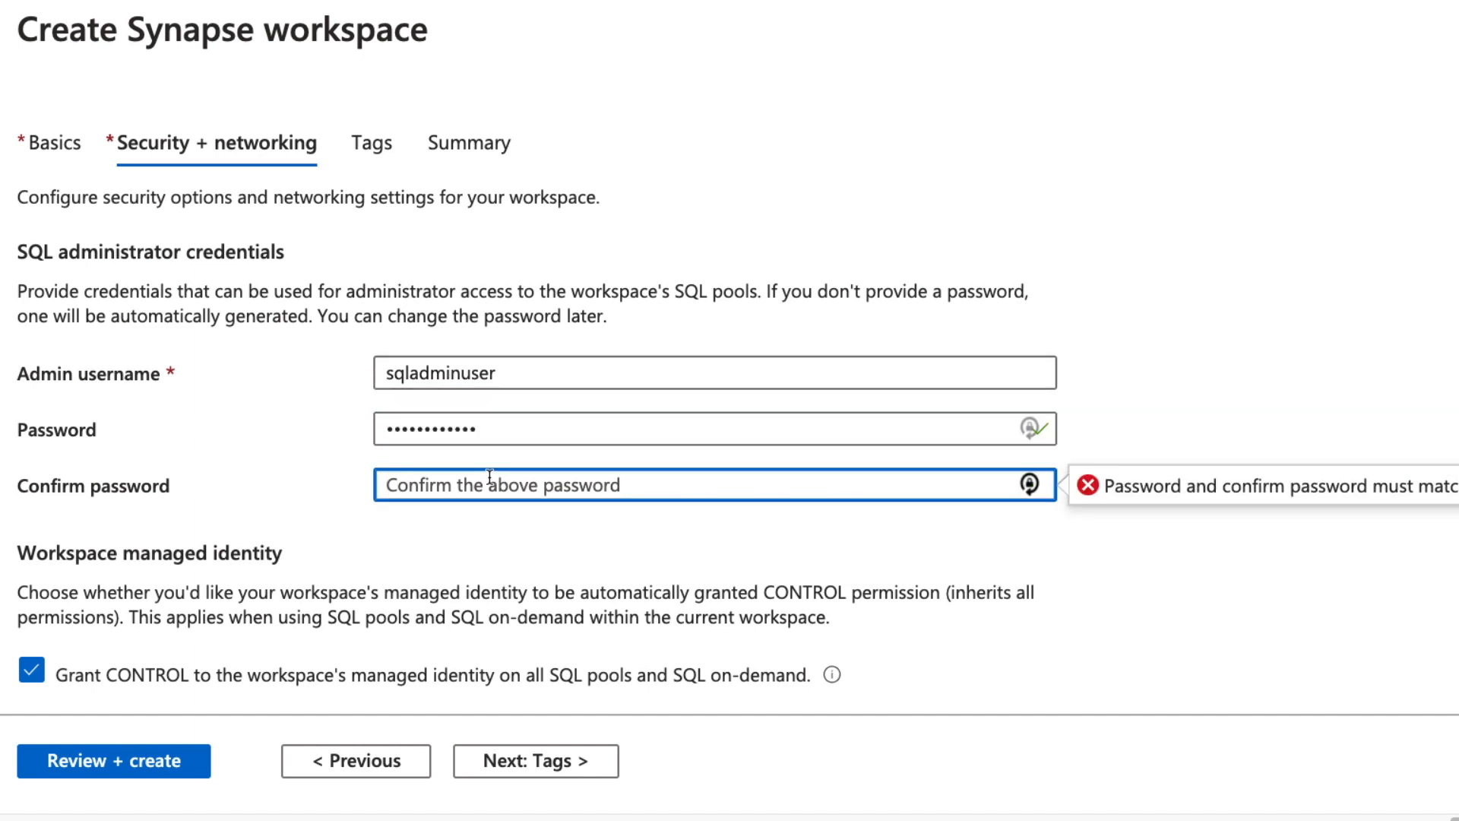
{"action": "key", "text": "ctrl+v"}
{"action": "left_click", "coordinate": [510, 553]}
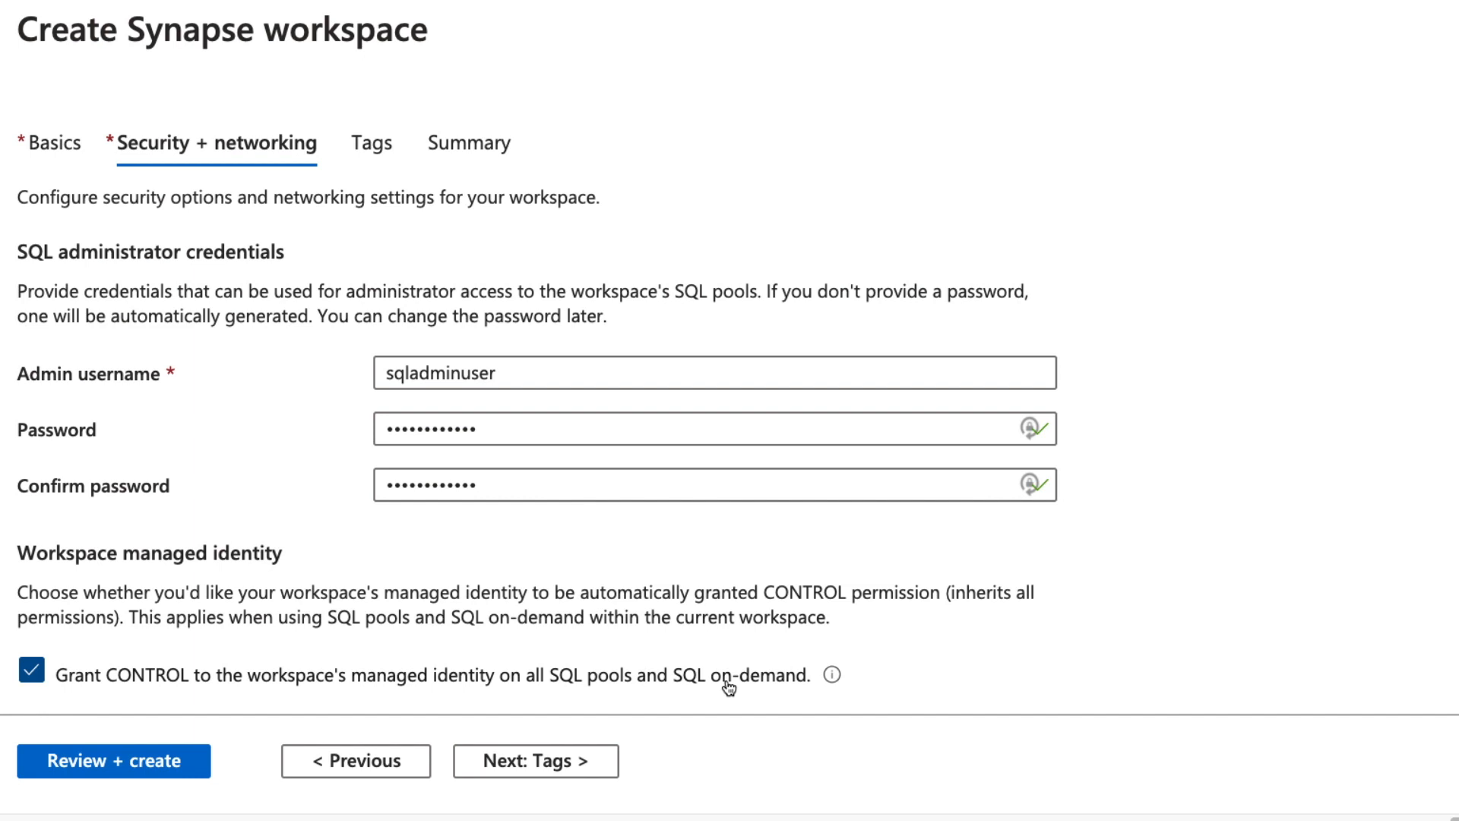
Step: Leave the workspace tags empty, review the summary and create the Synapse workspace
{"action": "left_click", "coordinate": [562, 762]}
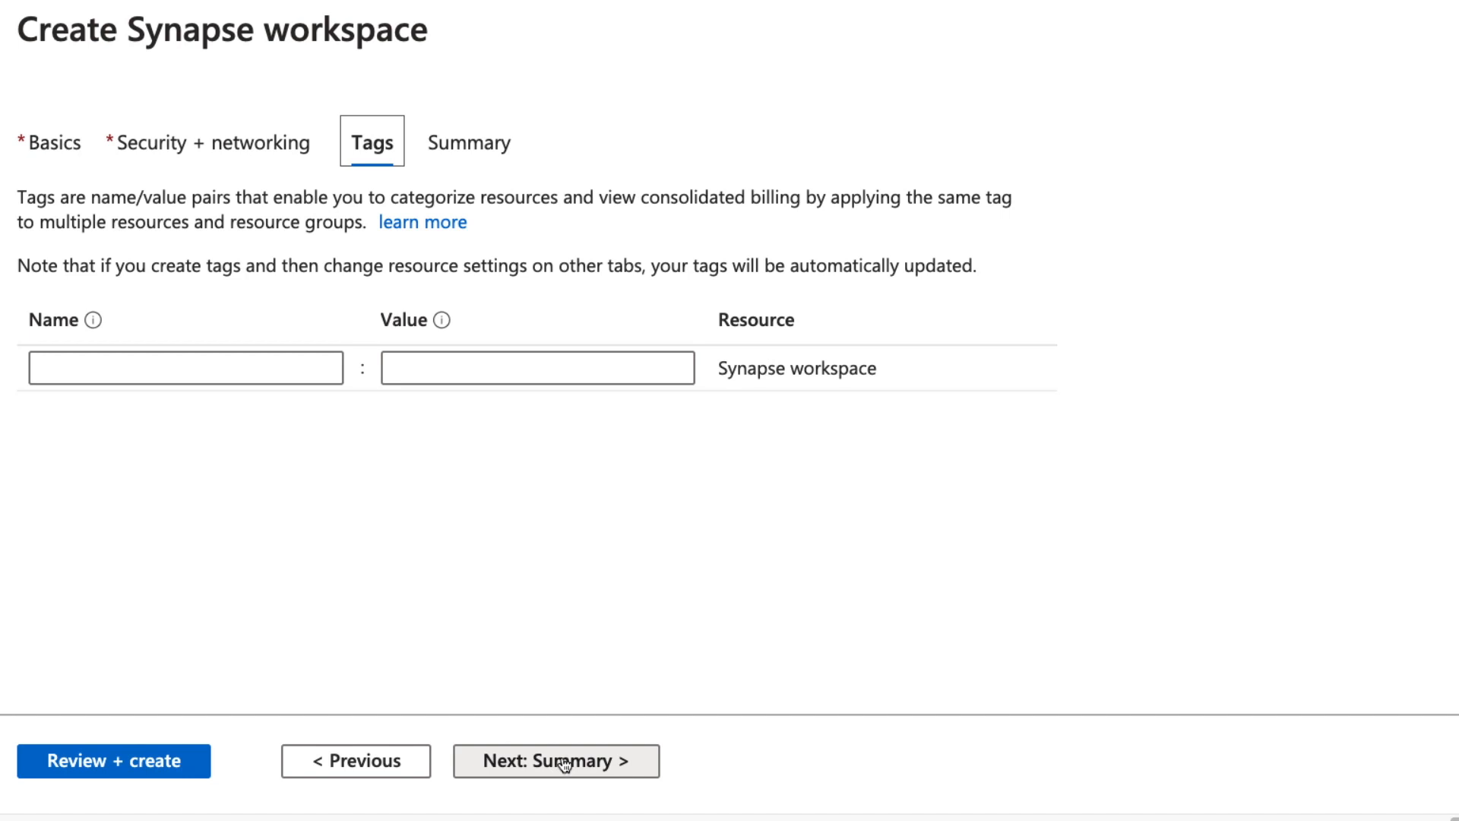
{"action": "left_click", "coordinate": [562, 762]}
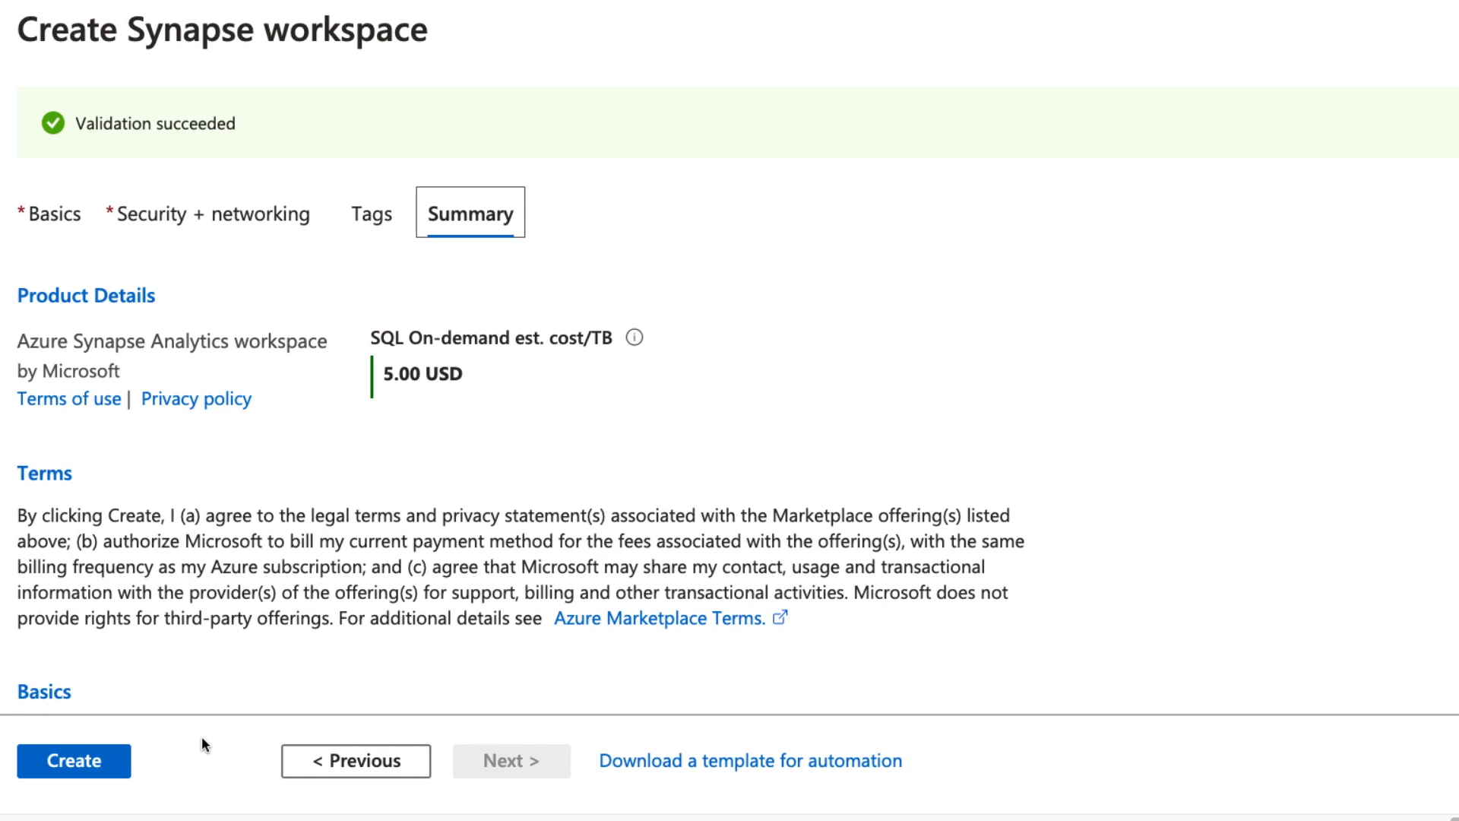
{"action": "left_click", "coordinate": [63, 766]}
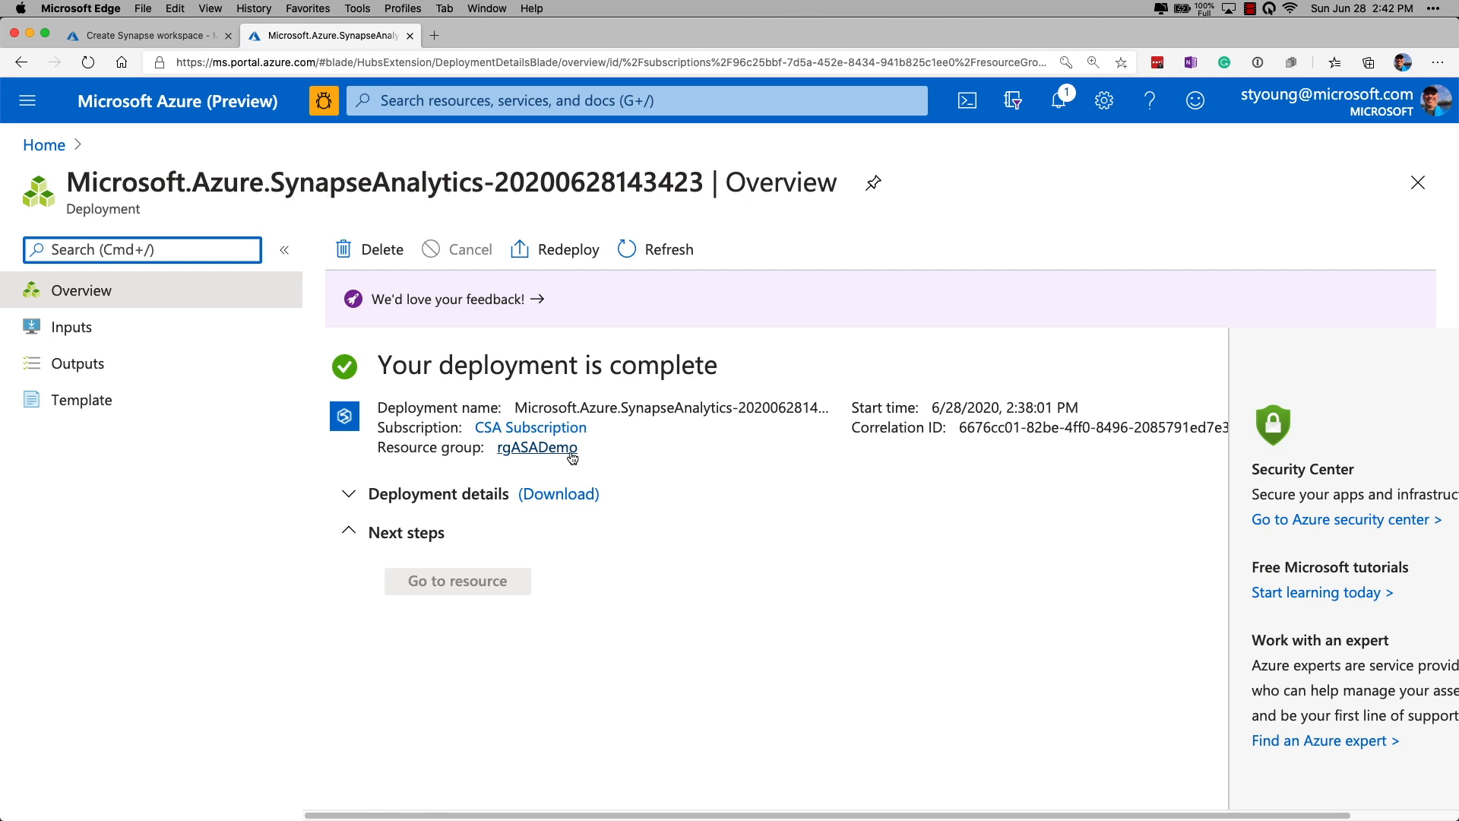
Step: Open the satutorial storage account from the rgASADemo resource group and examine its access control role assignments
{"action": "left_click", "coordinate": [545, 453]}
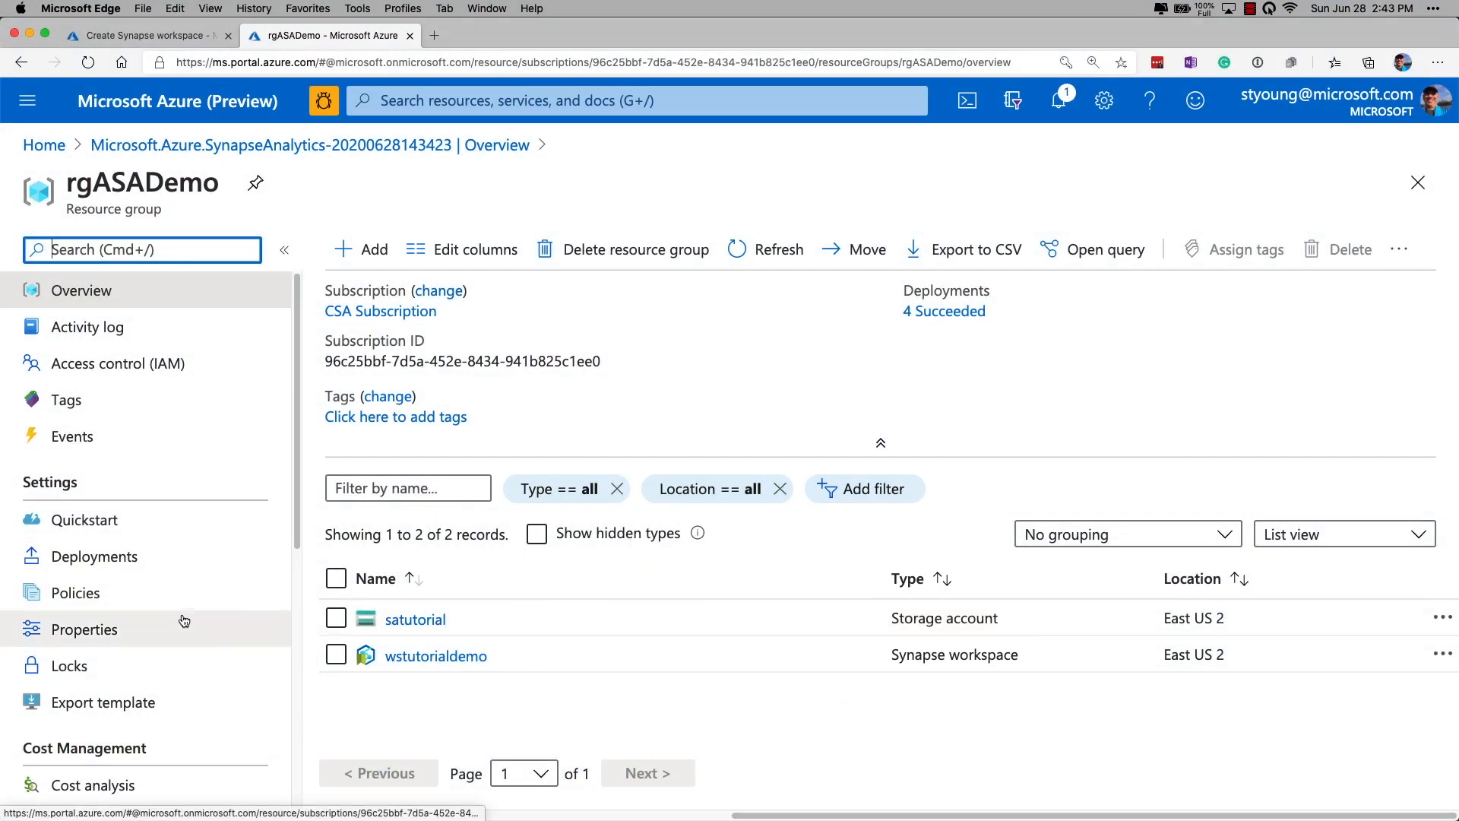
{"action": "left_click", "coordinate": [420, 620]}
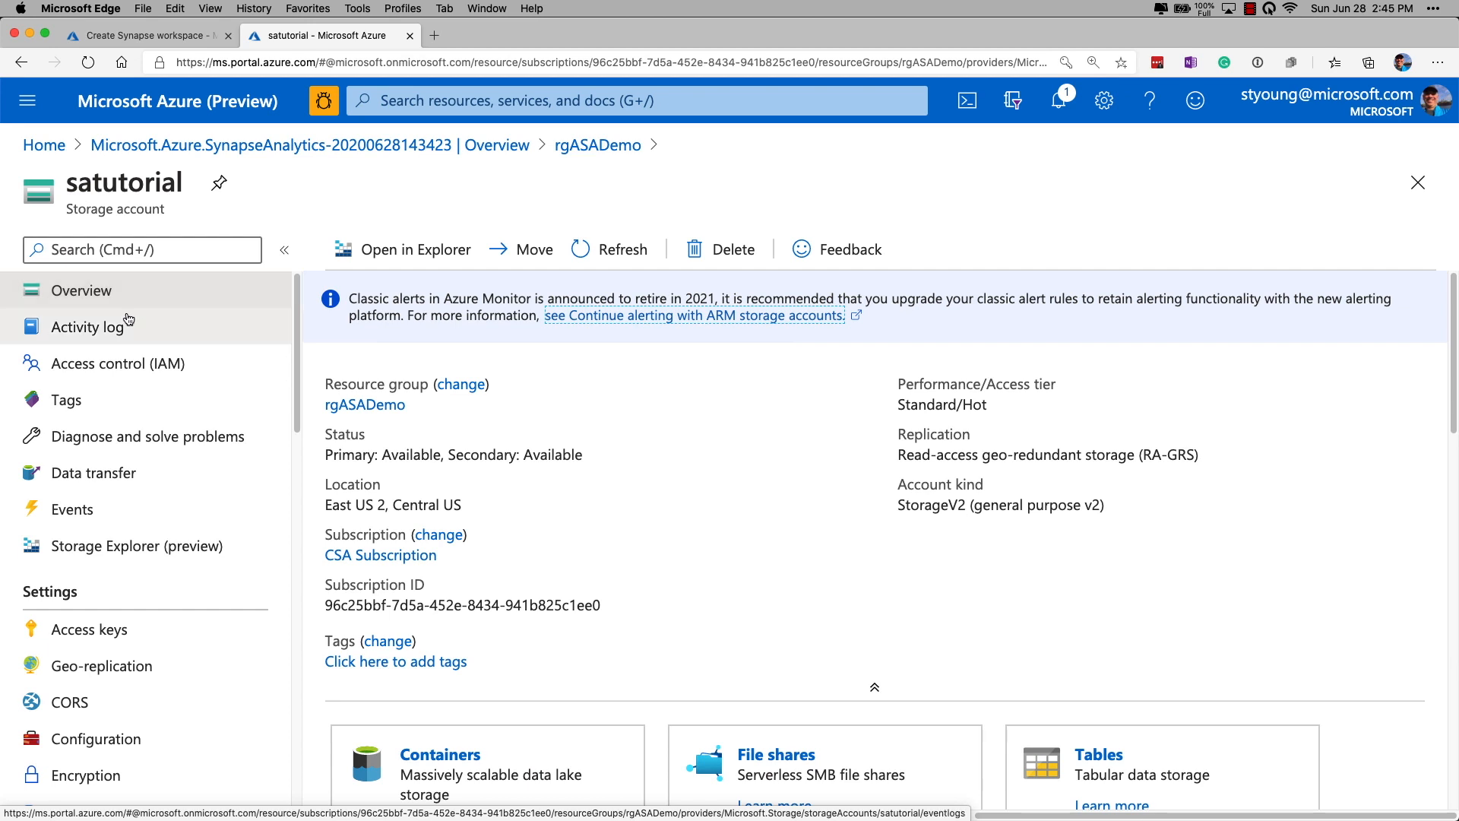
{"action": "left_click", "coordinate": [122, 368]}
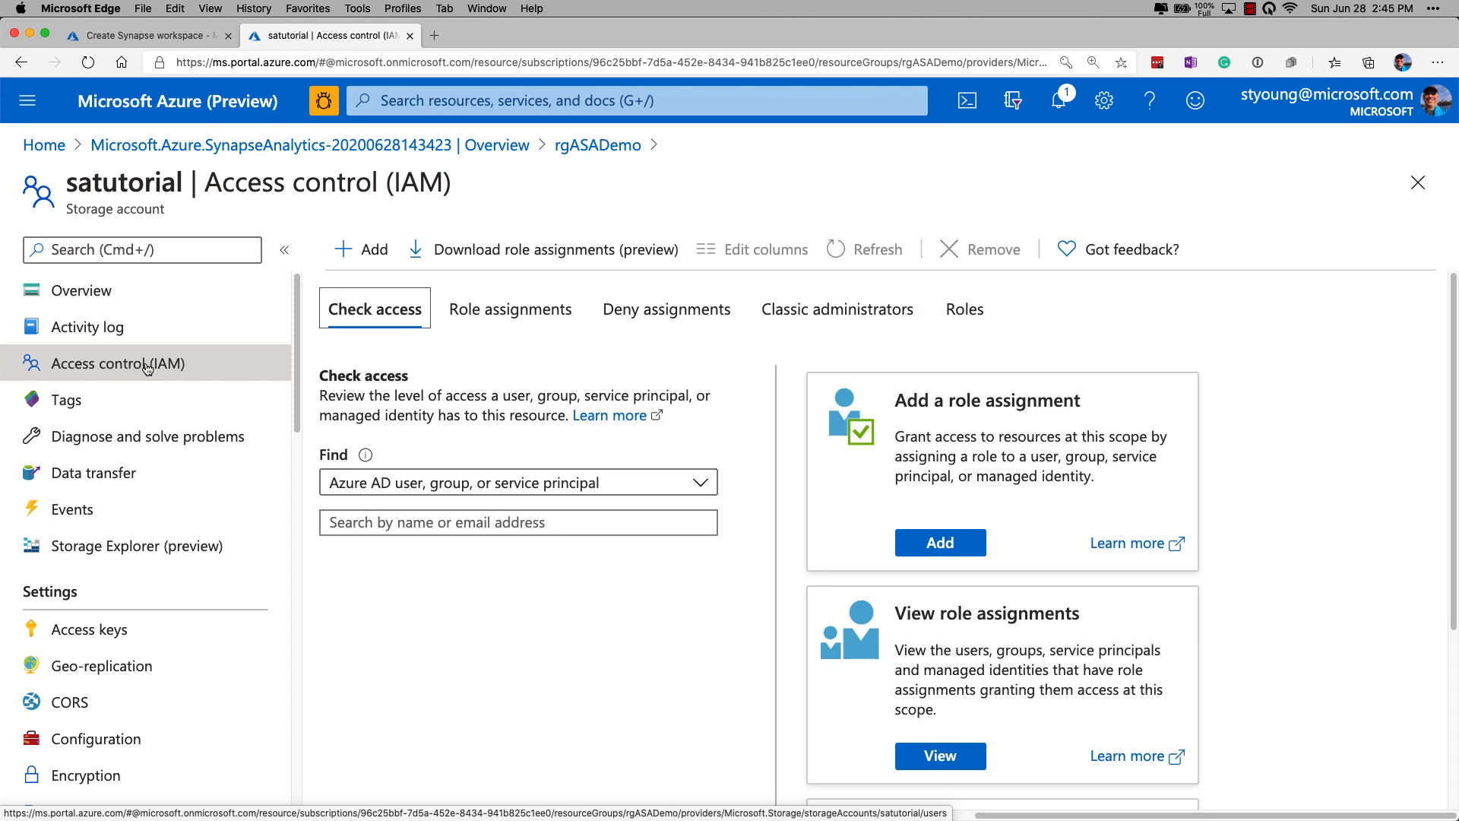
{"action": "left_click", "coordinate": [509, 315]}
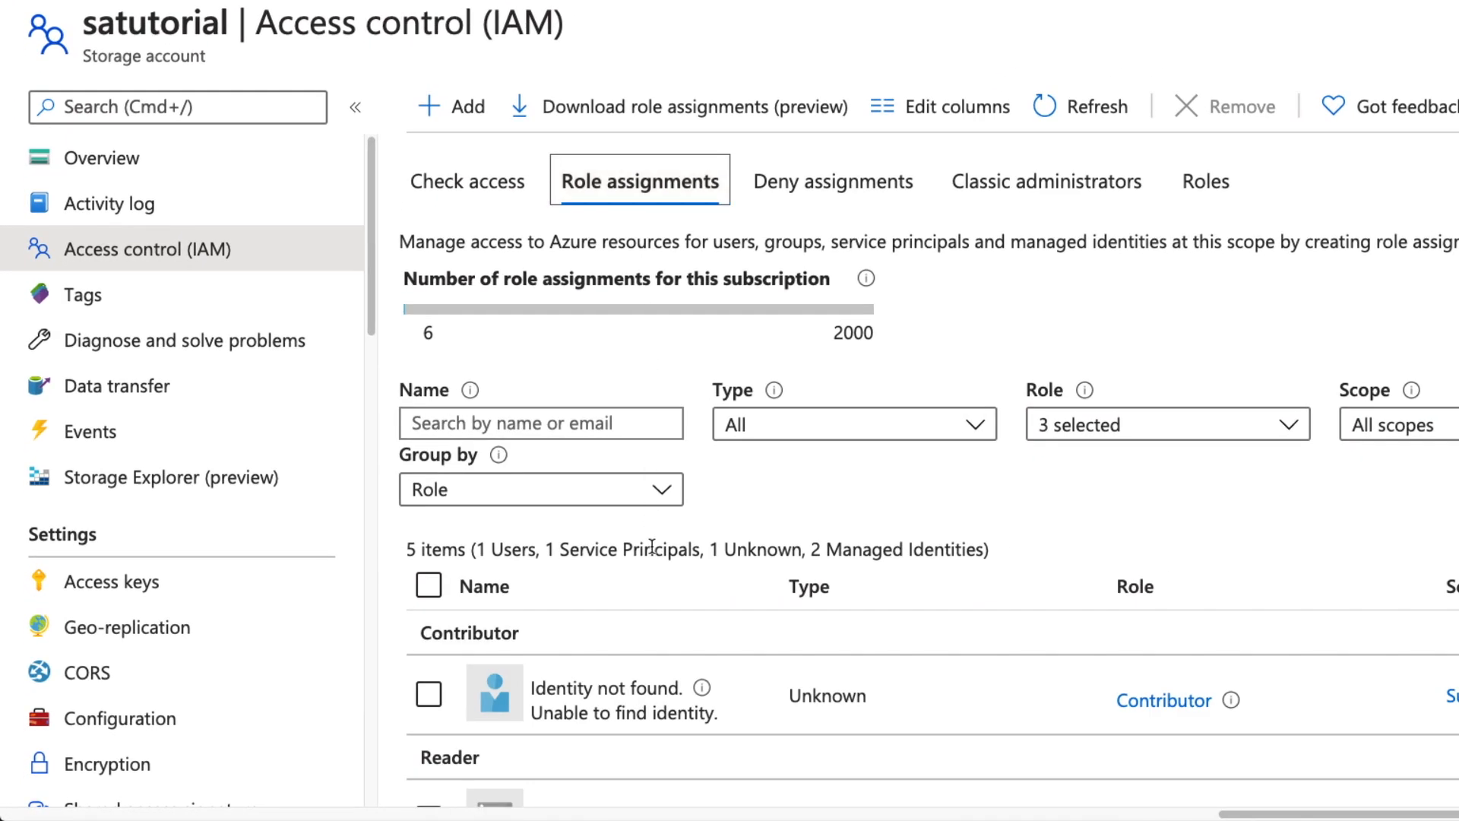
{"action": "scroll", "coordinate": [652, 545], "scroll_direction": "down", "scroll_amount": 5}
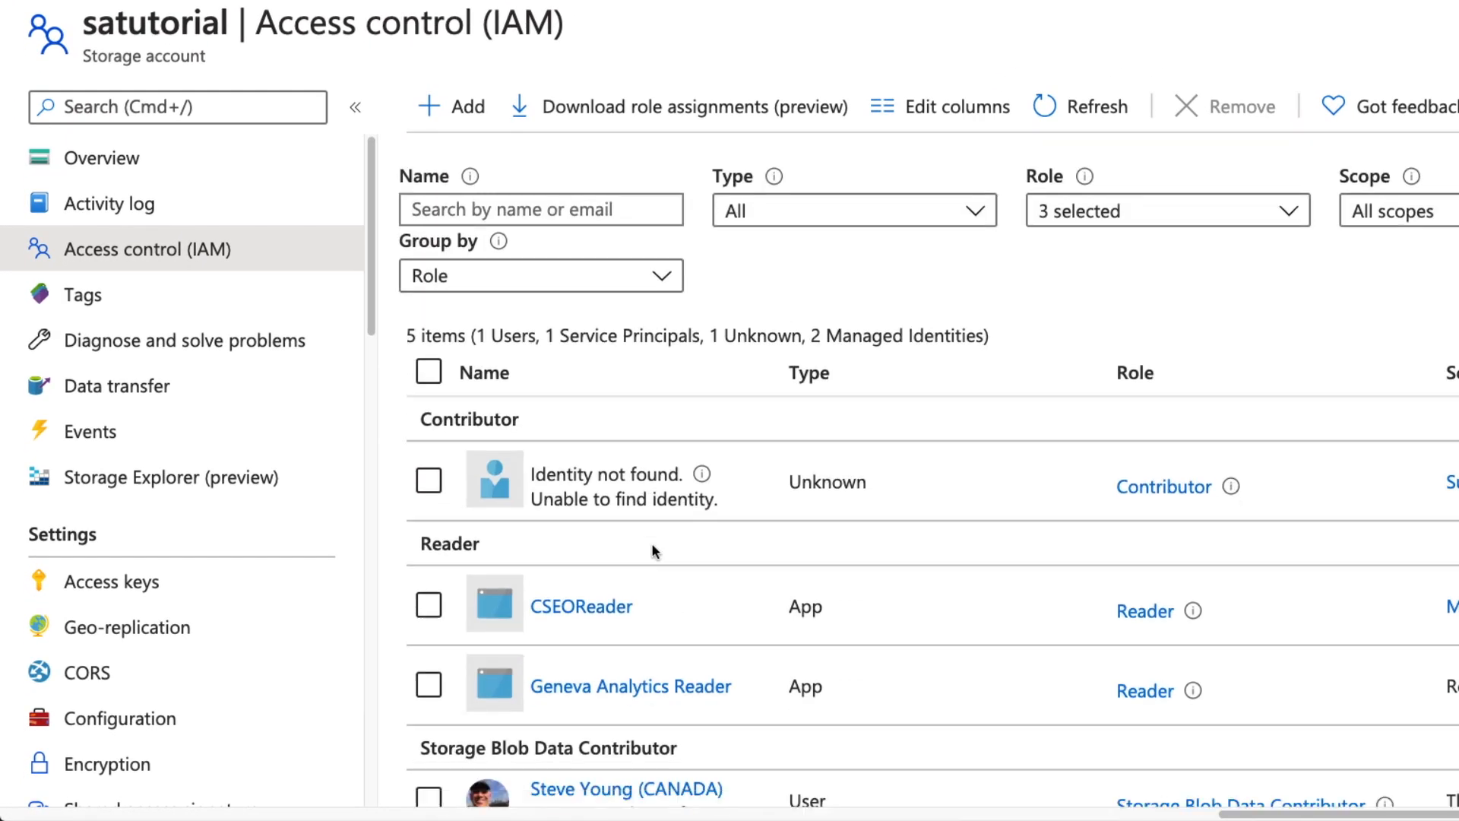